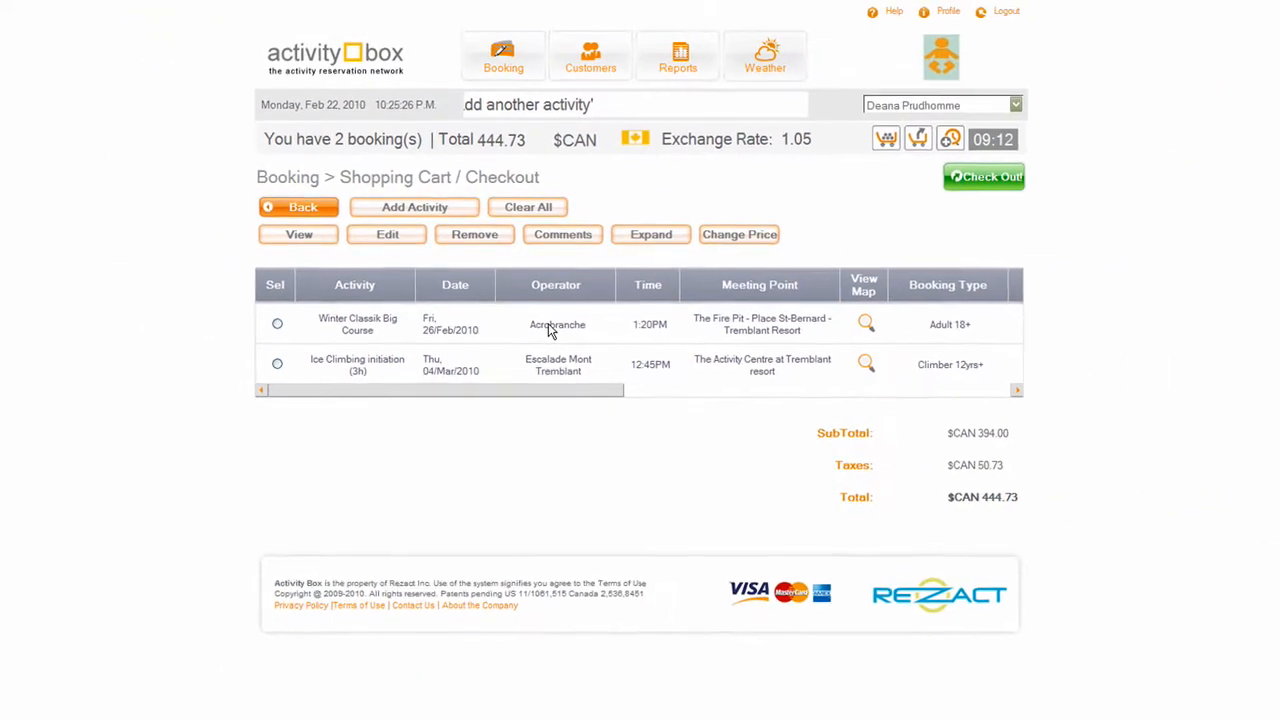
- Start a price change for the Winter Classik Big Course booking, then enter and verify the authorization code
{"action": "left_click", "coordinate": [278, 326]}
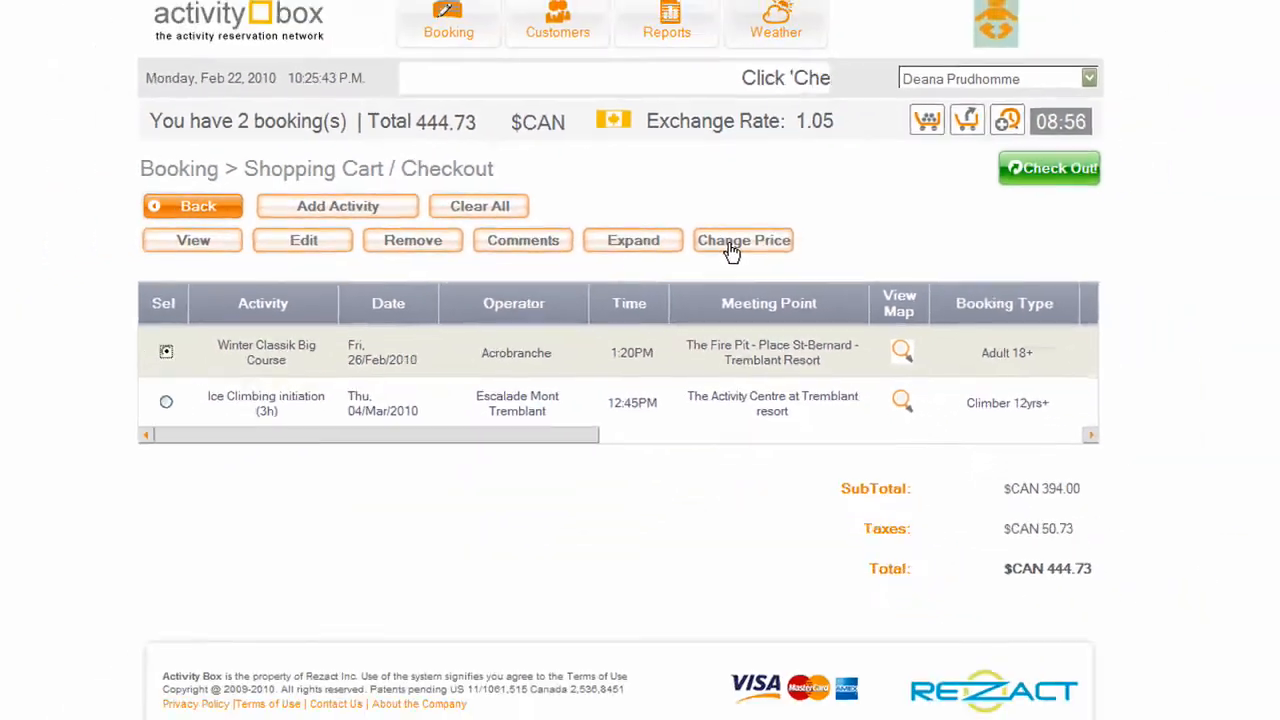
{"action": "left_click", "coordinate": [731, 250]}
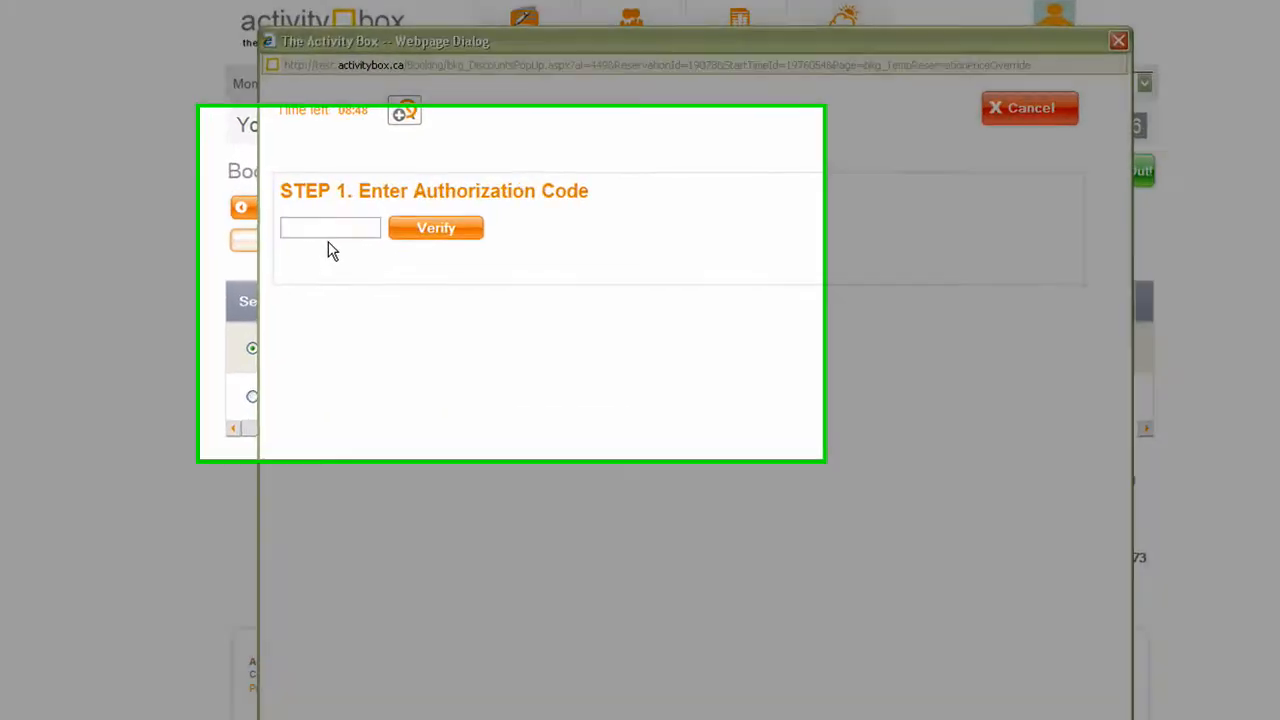
{"action": "left_click", "coordinate": [329, 225]}
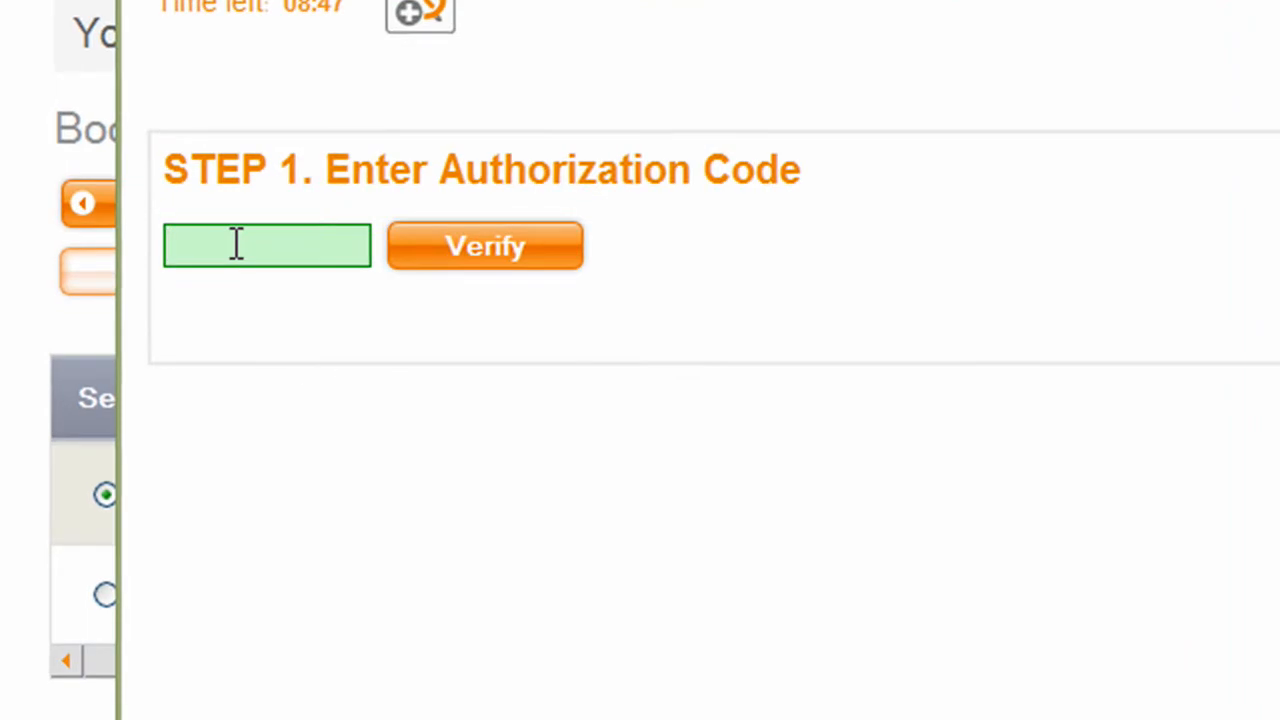
{"action": "type", "text": "*****"}
{"action": "left_click", "coordinate": [509, 257]}
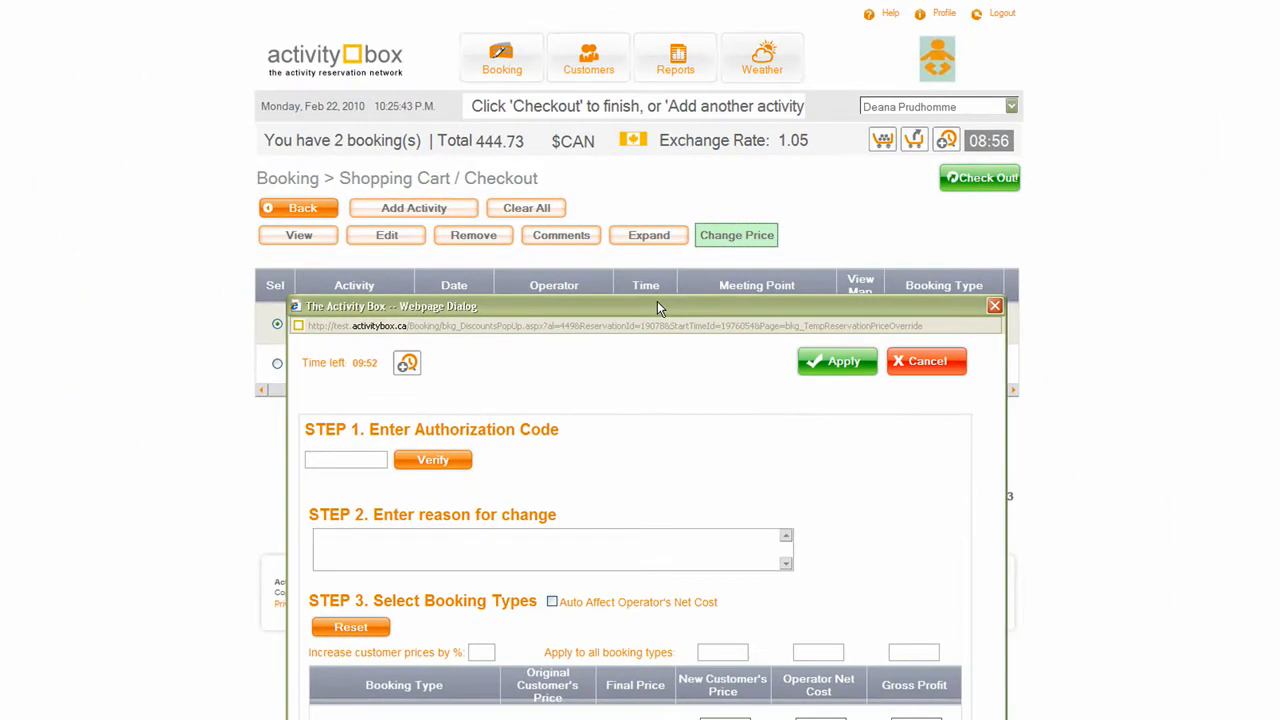
- Move the price change dialog up the page and enter "test training" as the reason for change
{"action": "left_click_drag", "start_coordinate": [657, 306], "coordinate": [655, 66]}
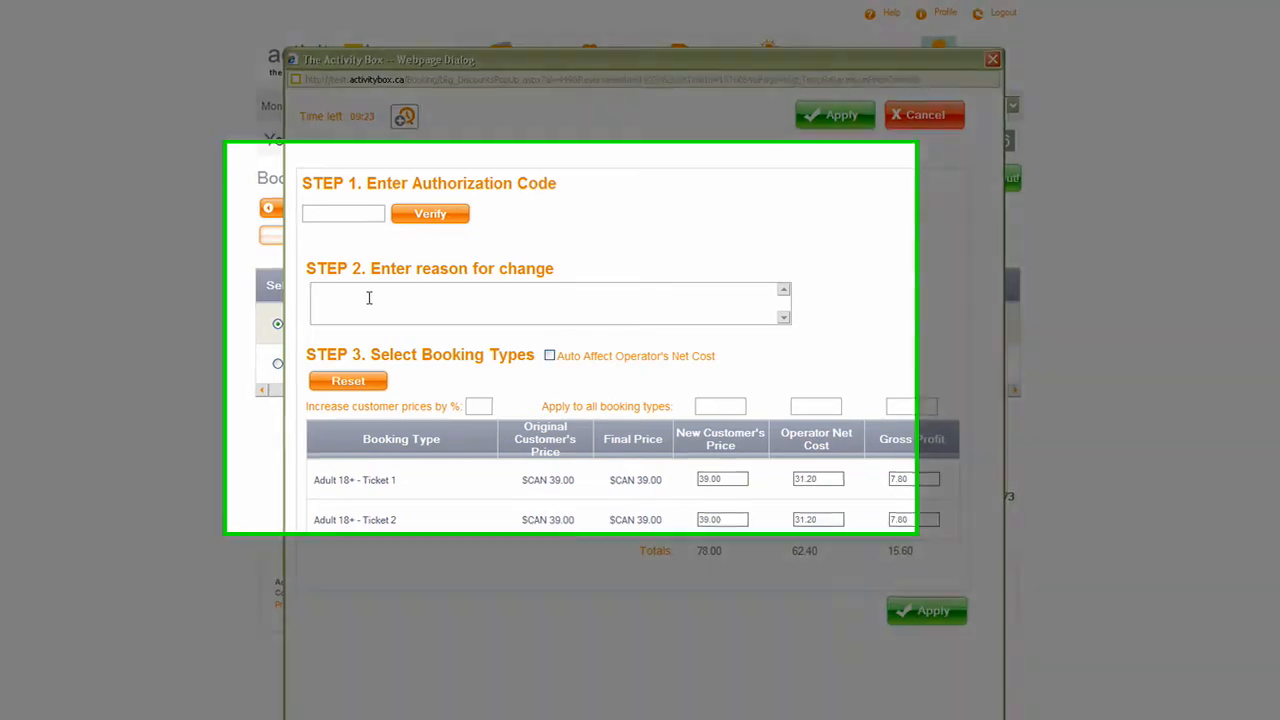
{"action": "left_click", "coordinate": [369, 298]}
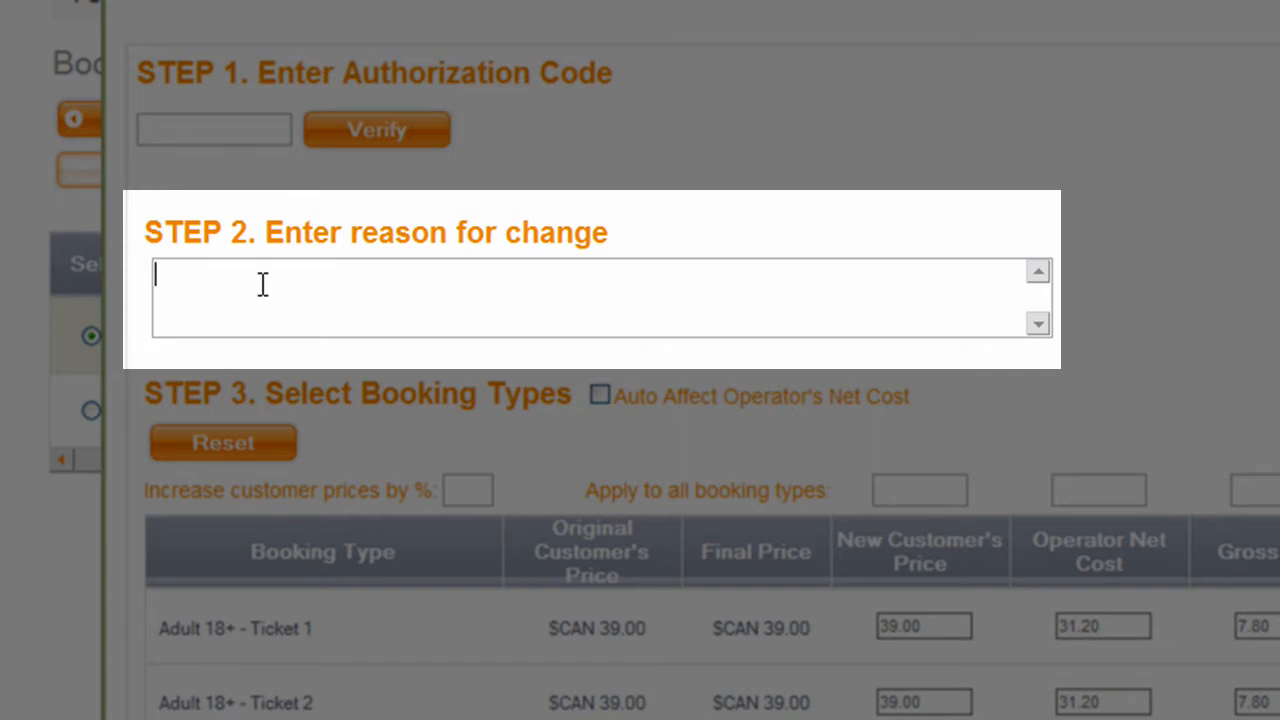
{"action": "type", "text": "test training"}
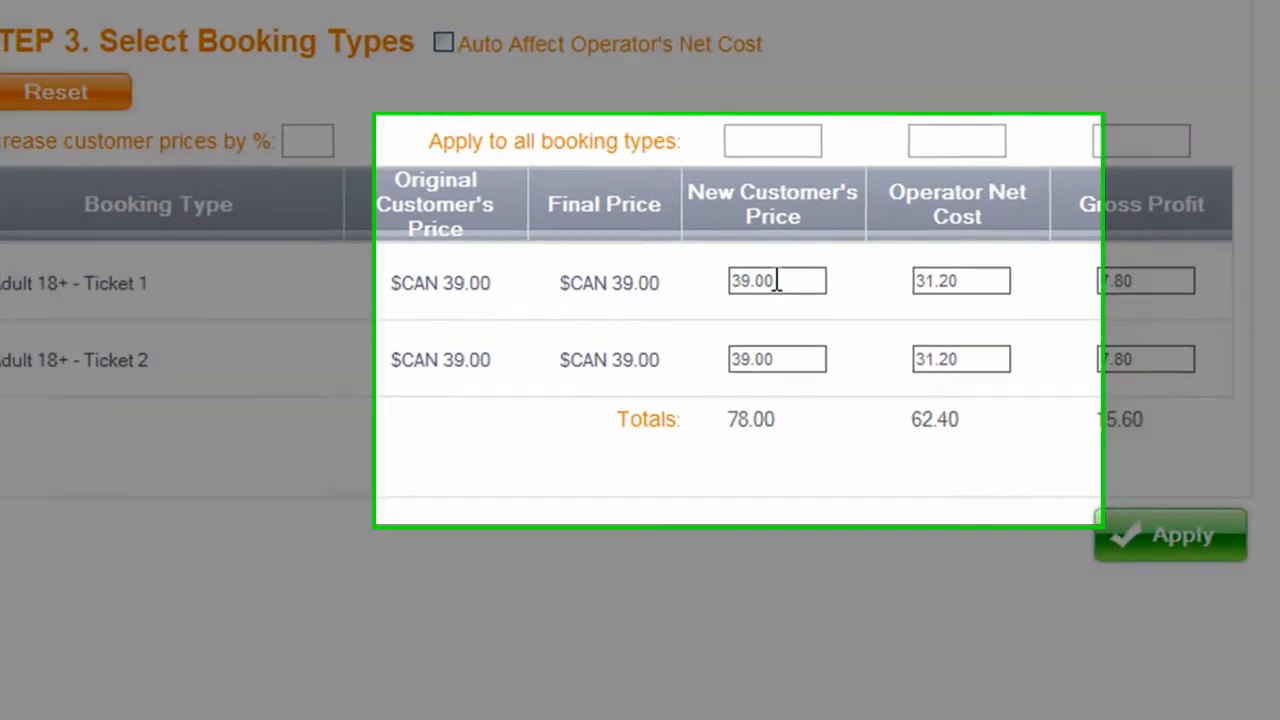
- Set the new customer's price of Adult 18+ - Ticket 1 to 15, and change it to 20
{"action": "left_click", "coordinate": [773, 280]}
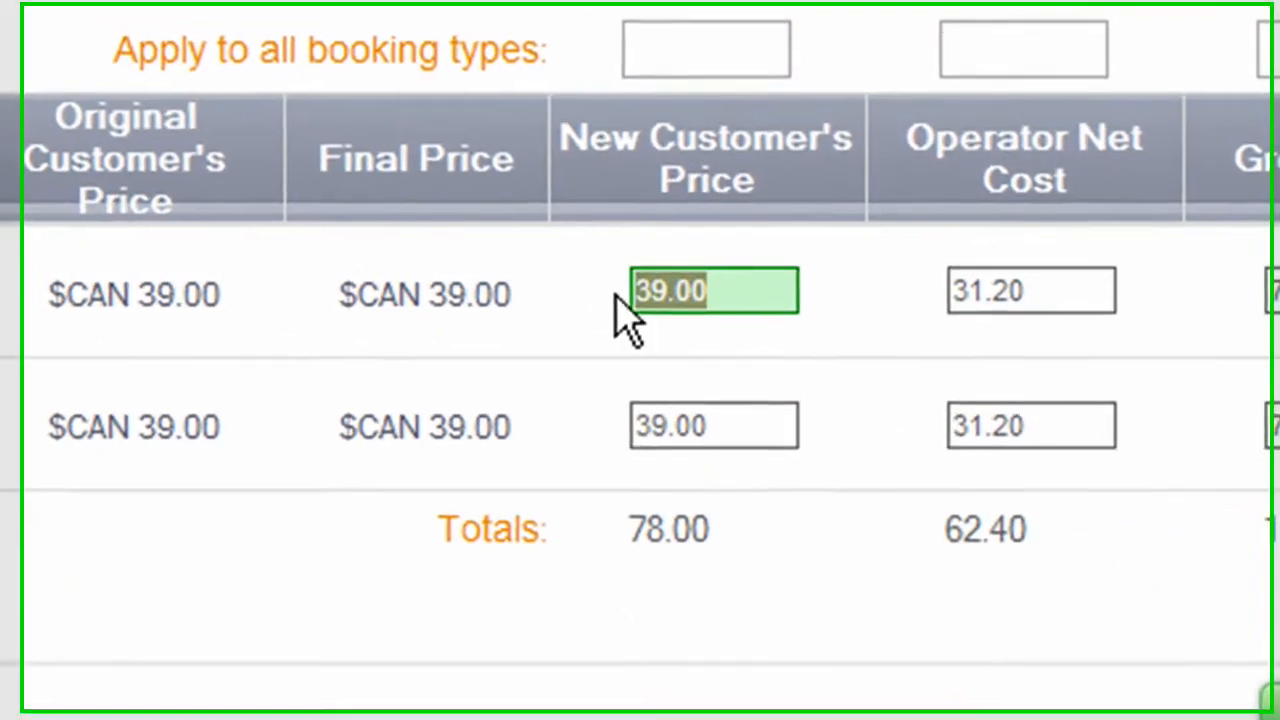
{"action": "type", "text": "15"}
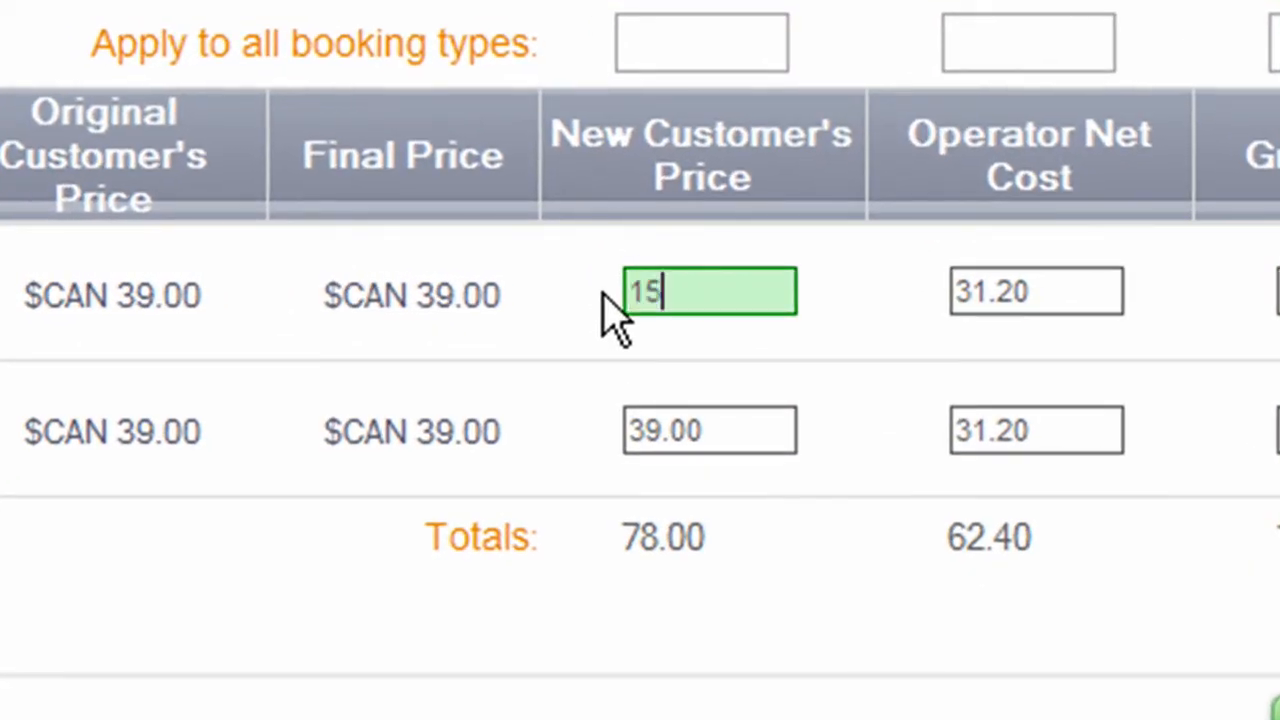
{"action": "double_click", "coordinate": [655, 292]}
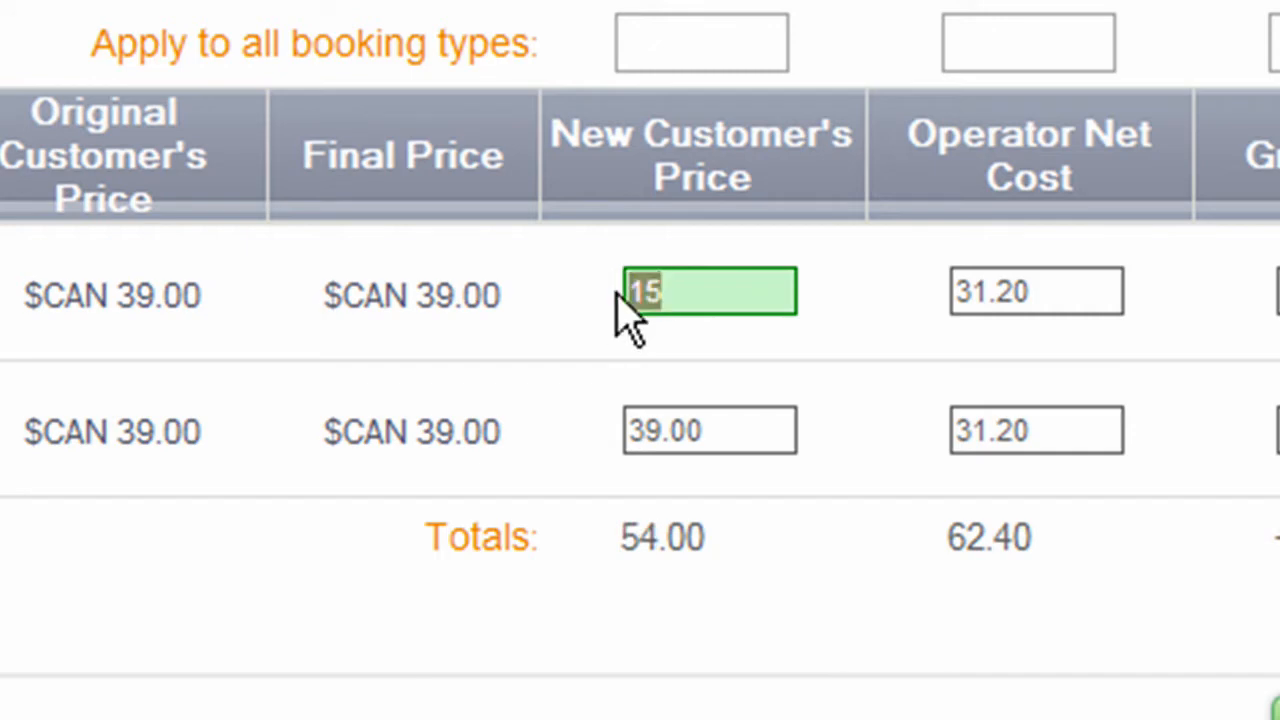
{"action": "type", "text": "20"}
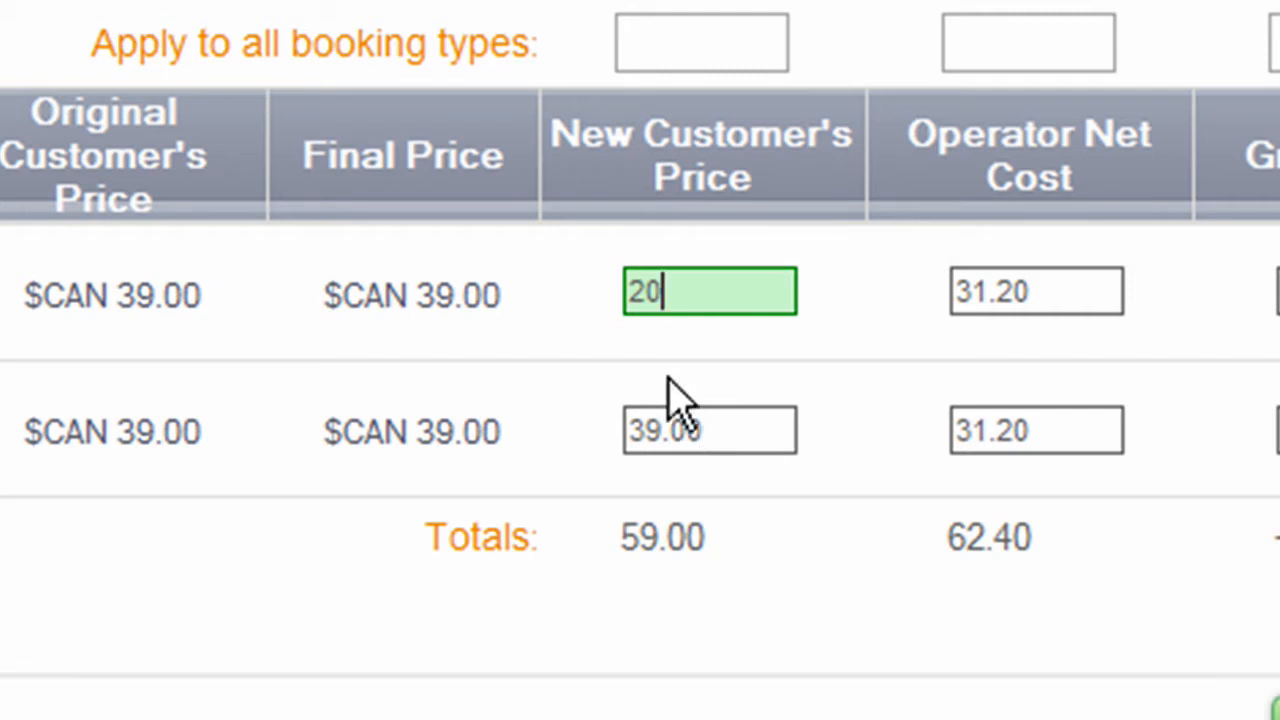
- Apply a new customer's price of 20 to all booking types and reset the prices
{"action": "left_click", "coordinate": [670, 44]}
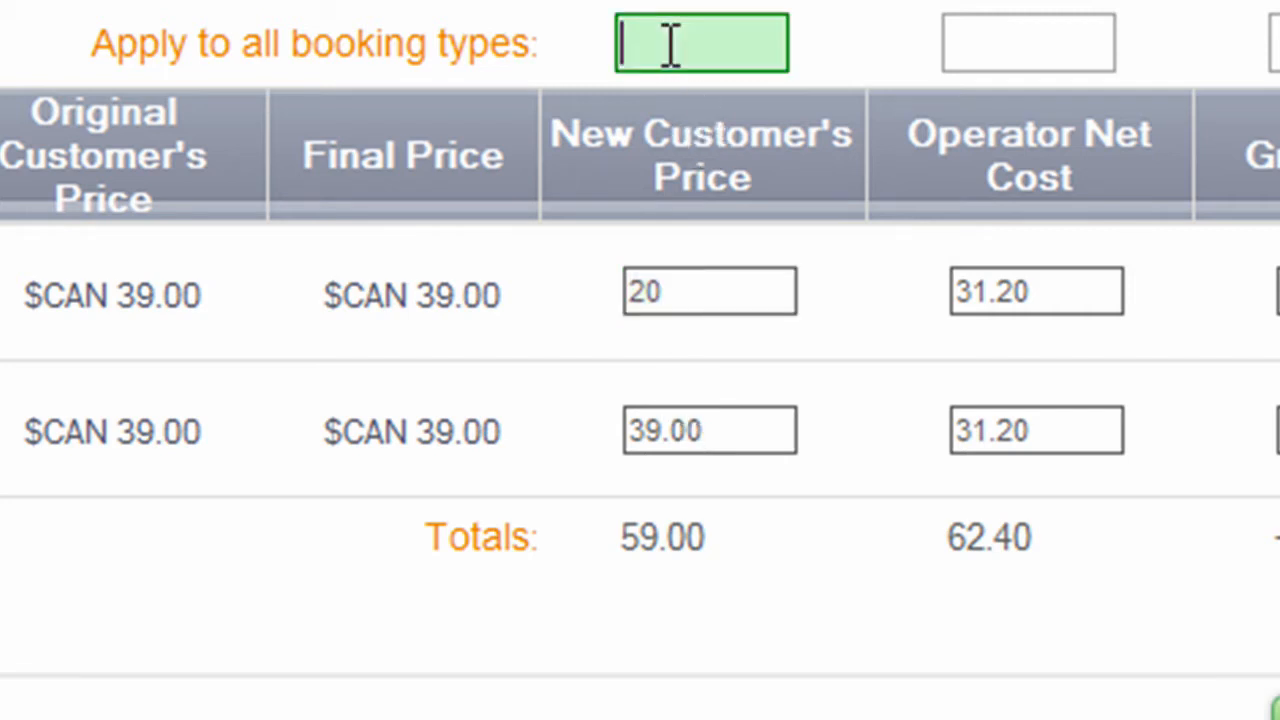
{"action": "type", "text": "20"}
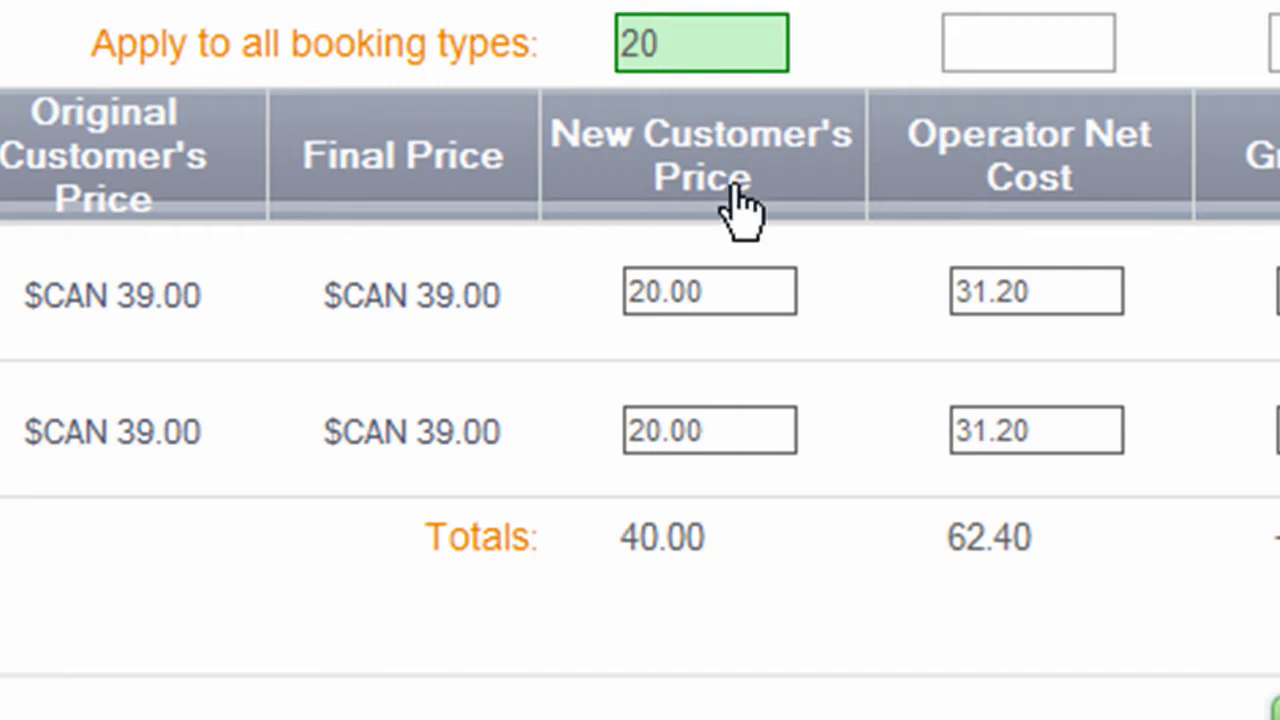
{"action": "left_click_drag", "start_coordinate": [673, 50], "coordinate": [583, 43]}
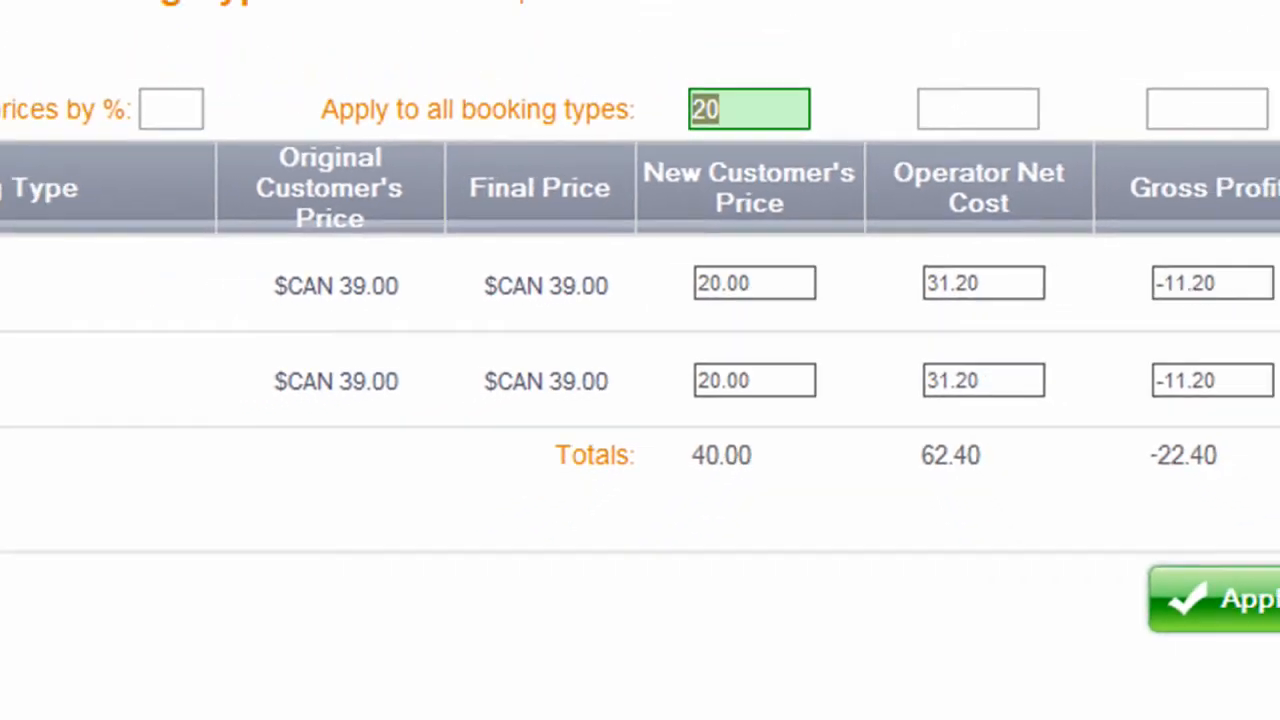
{"action": "left_click", "coordinate": [116, 117]}
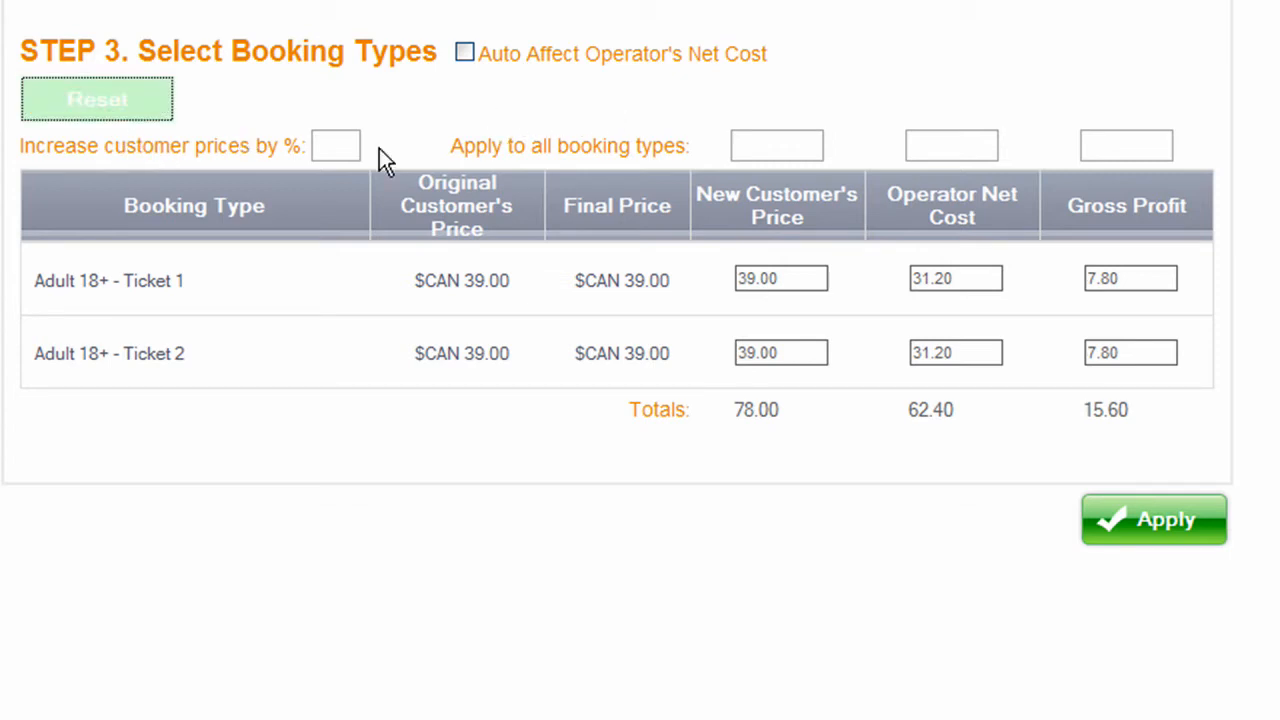
- Increase the customer prices by 10% and clear the percentage value
{"action": "left_click", "coordinate": [326, 142]}
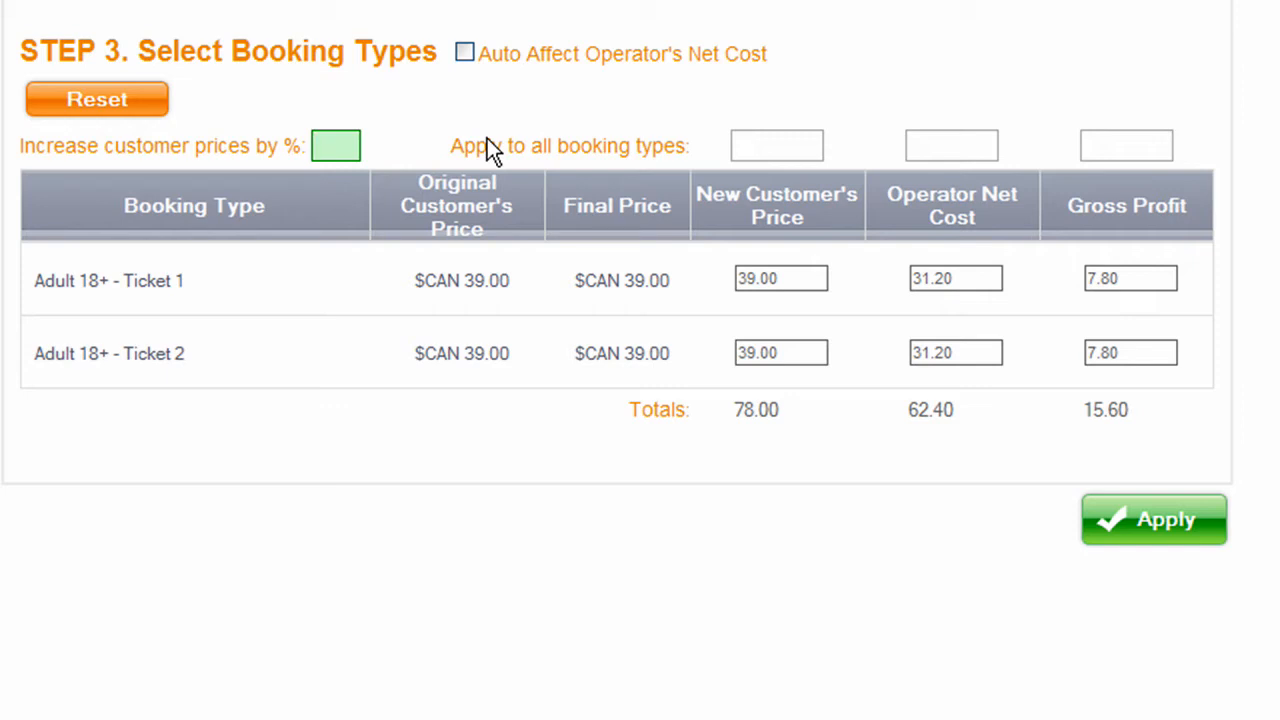
{"action": "type", "text": "10"}
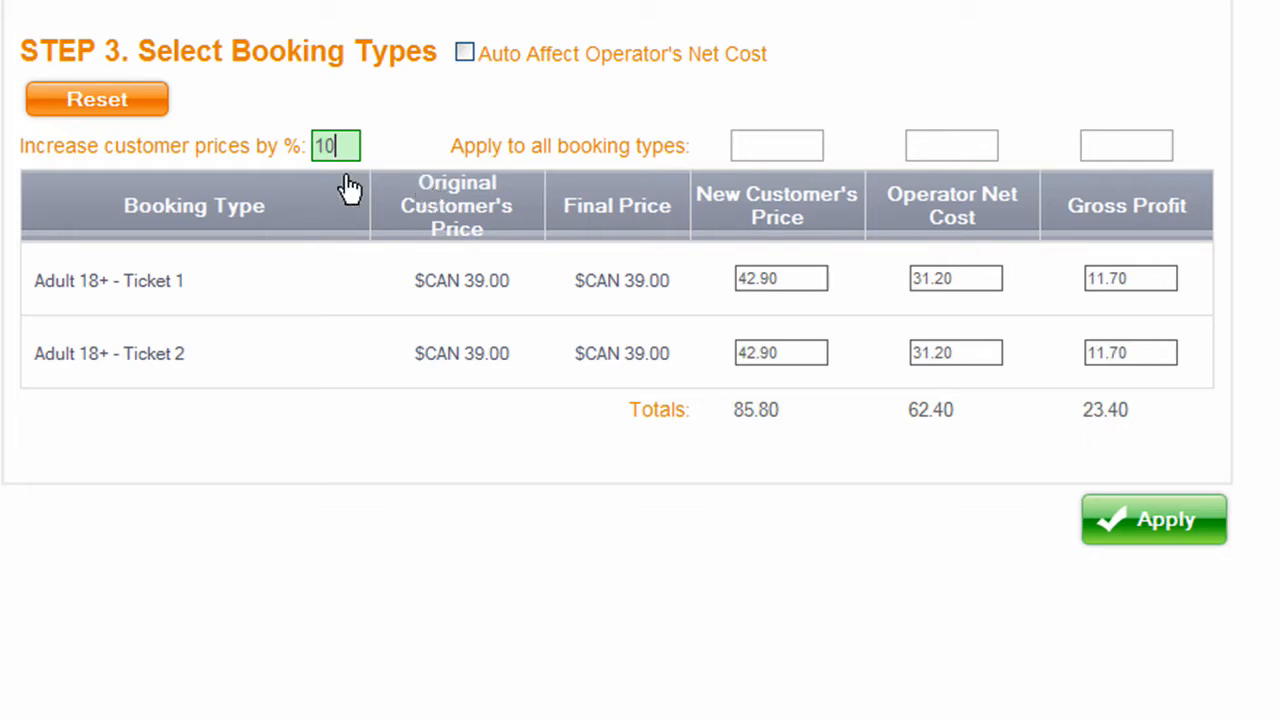
{"action": "double_click", "coordinate": [333, 145]}
{"action": "type", "text": "10"}
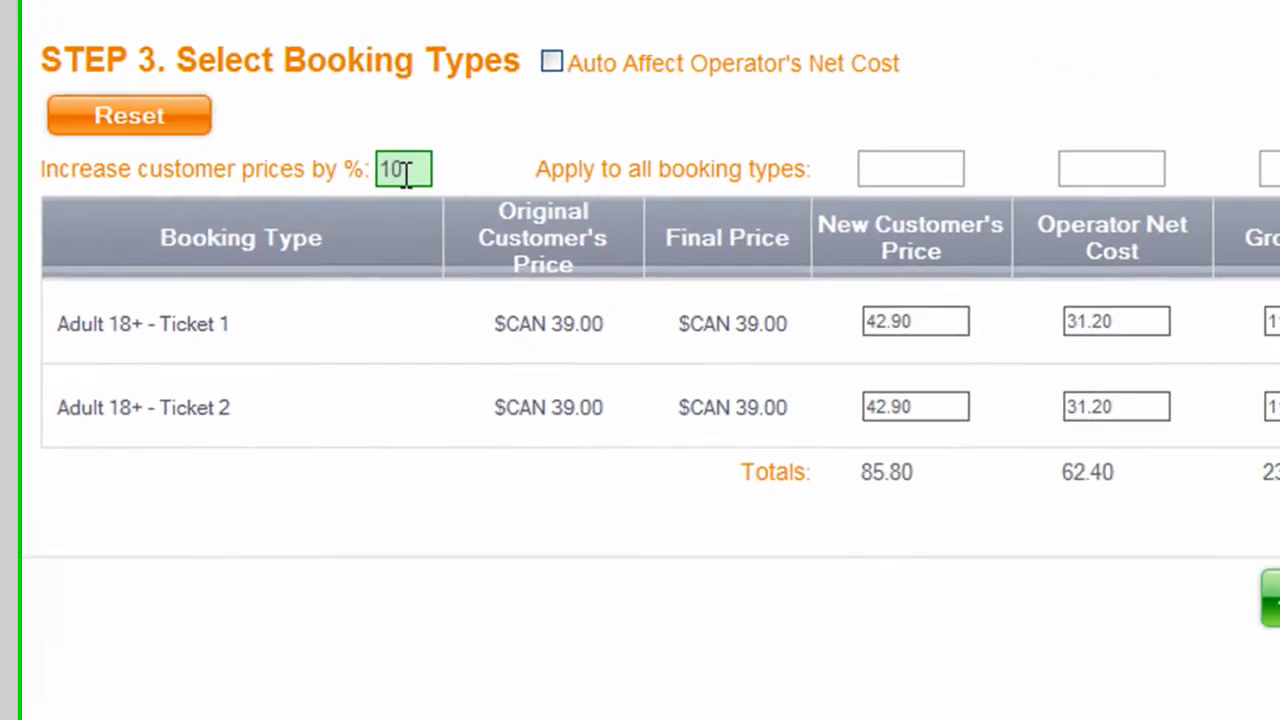
{"action": "left_click_drag", "start_coordinate": [566, 218], "coordinate": [527, 210]}
{"action": "key", "text": "BackSpace"}
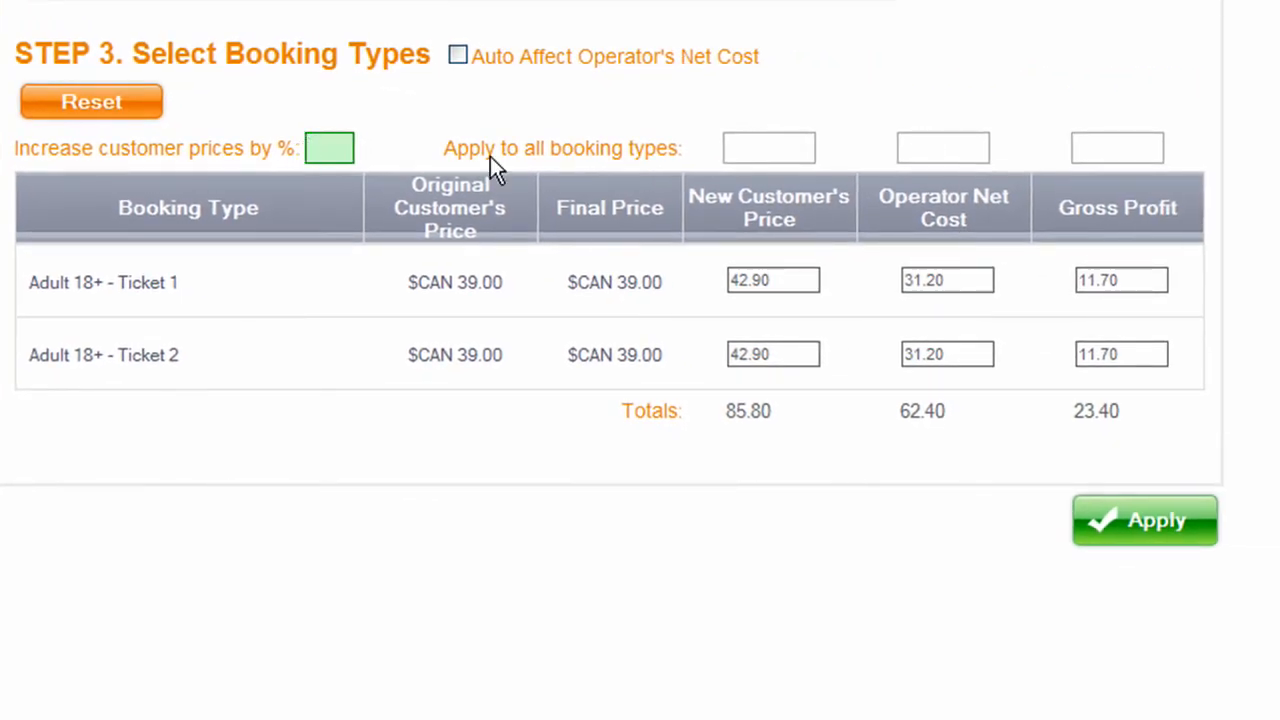
- Try a new customer's price of 0 for all booking types twice, resetting the prices each time
{"action": "left_click", "coordinate": [748, 148]}
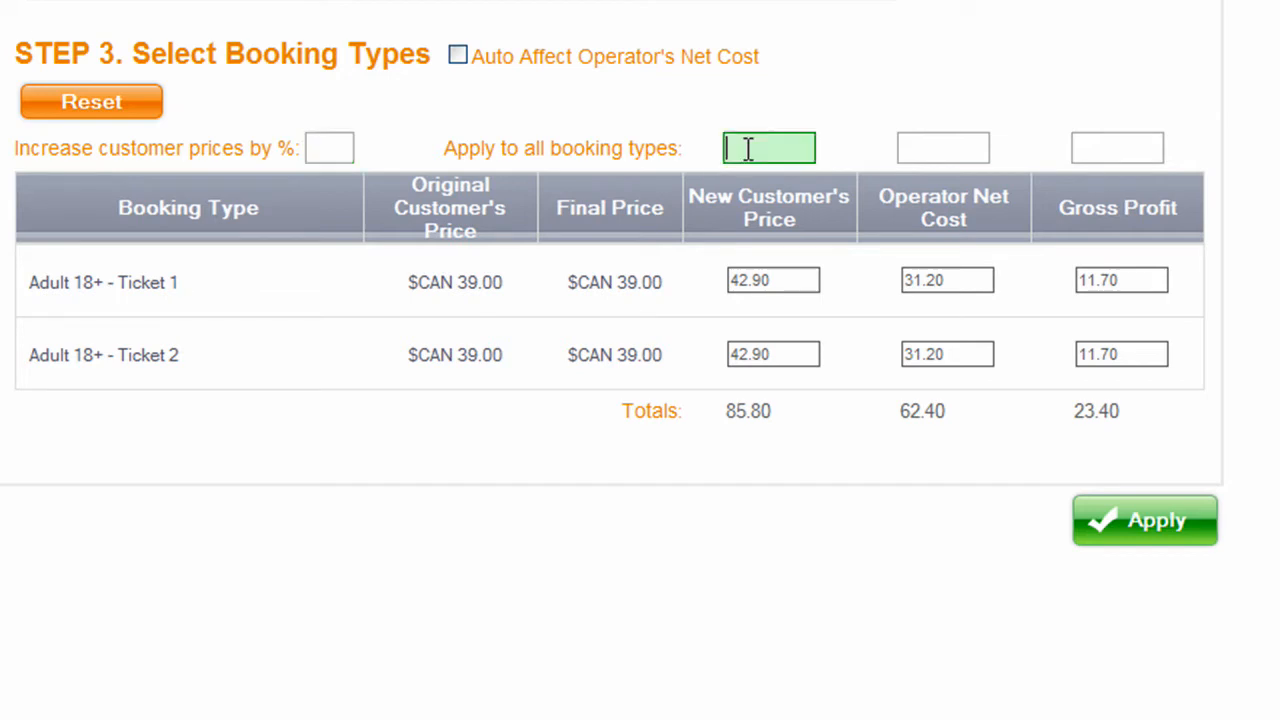
{"action": "type", "text": "0"}
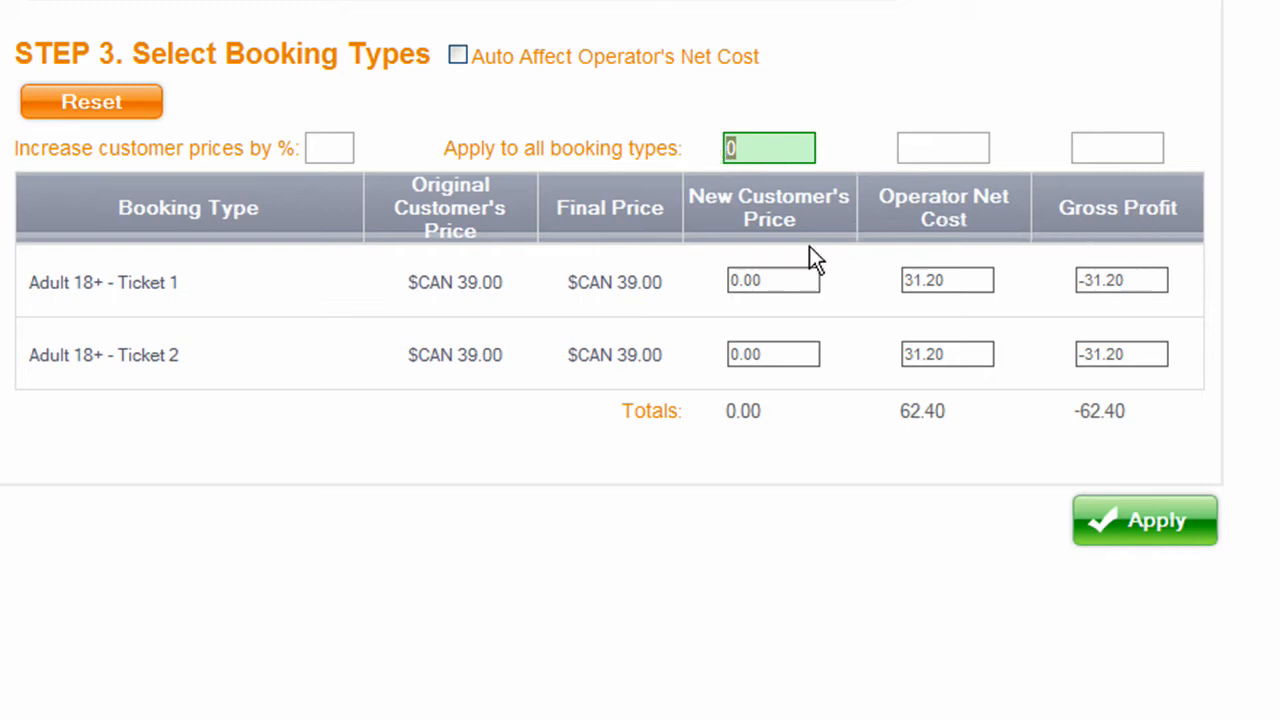
{"action": "left_click", "coordinate": [105, 104]}
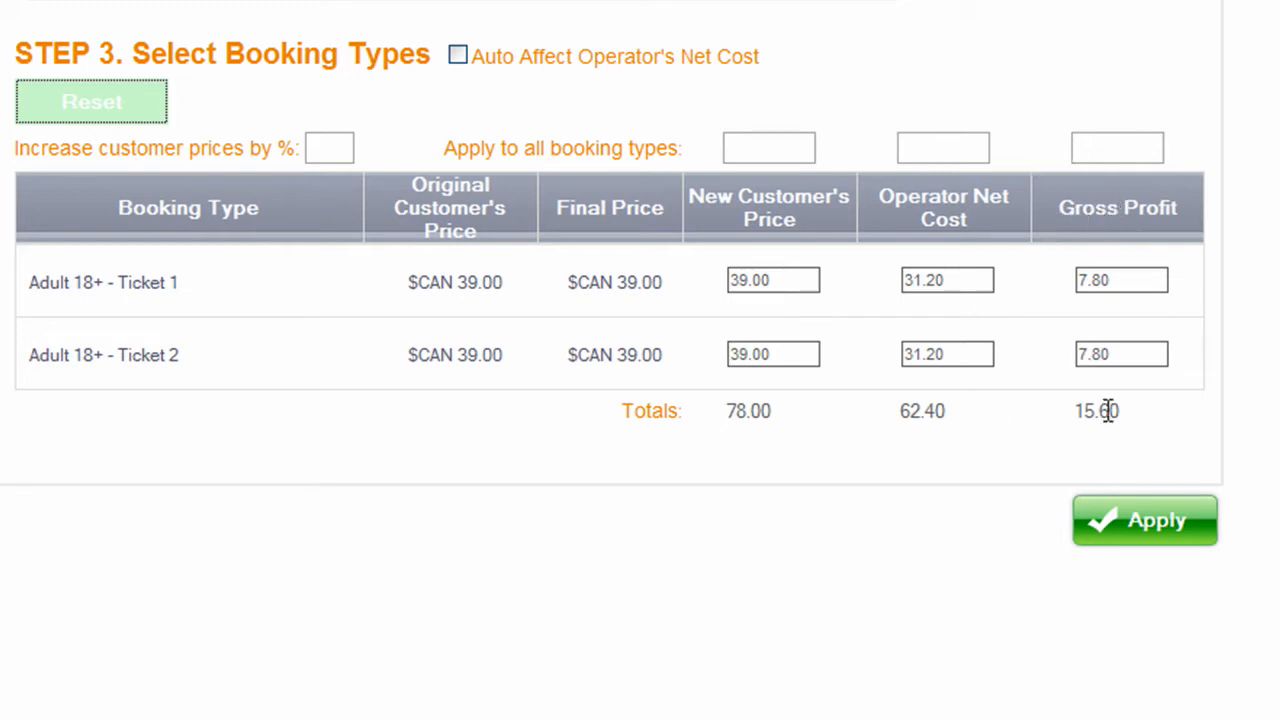
{"action": "left_click", "coordinate": [750, 150]}
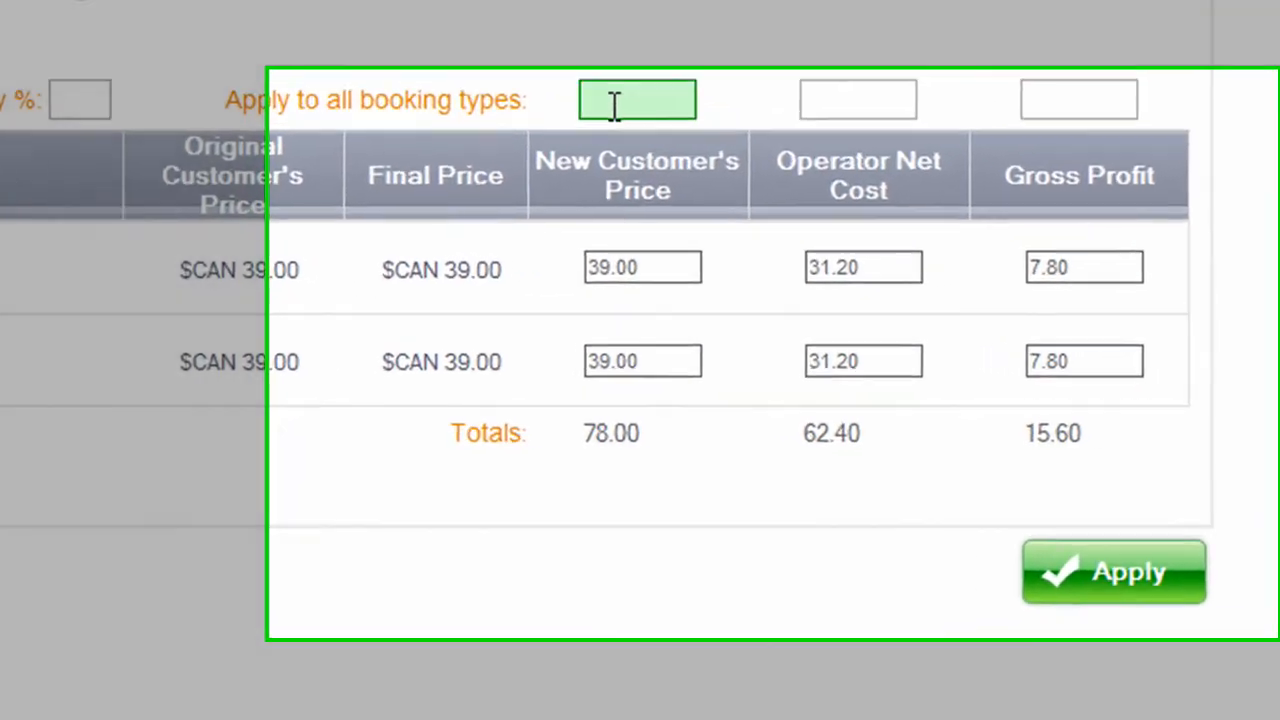
{"action": "type", "text": "0"}
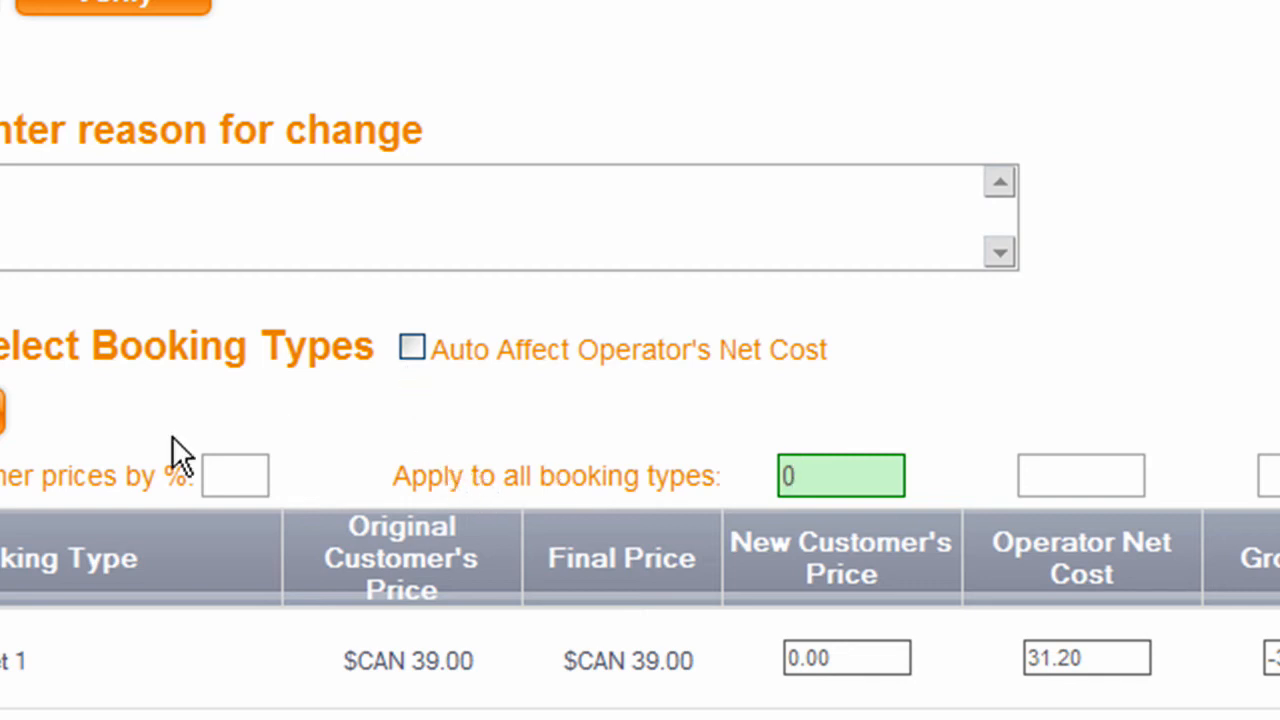
{"action": "left_click", "coordinate": [4, 410]}
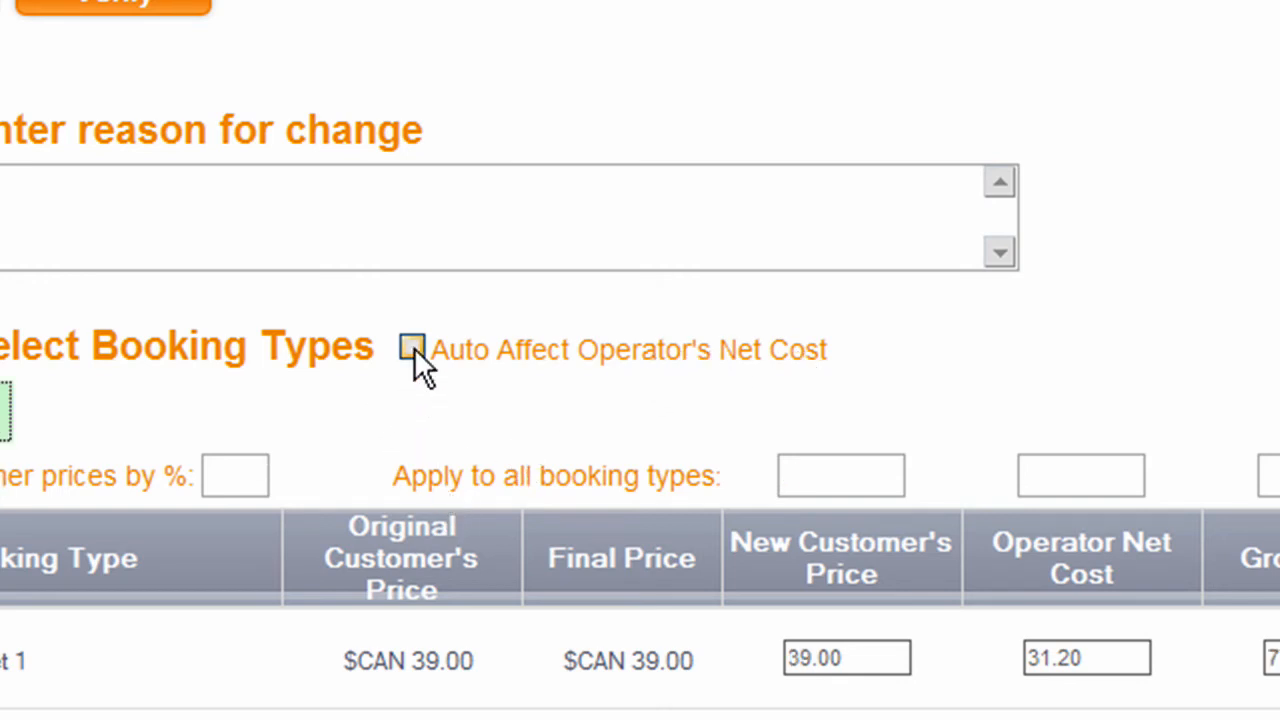
- Enable Auto Affect Operator's Net Cost and acknowledge the operator permission warning
{"action": "mouse_move", "coordinate": [412, 345]}
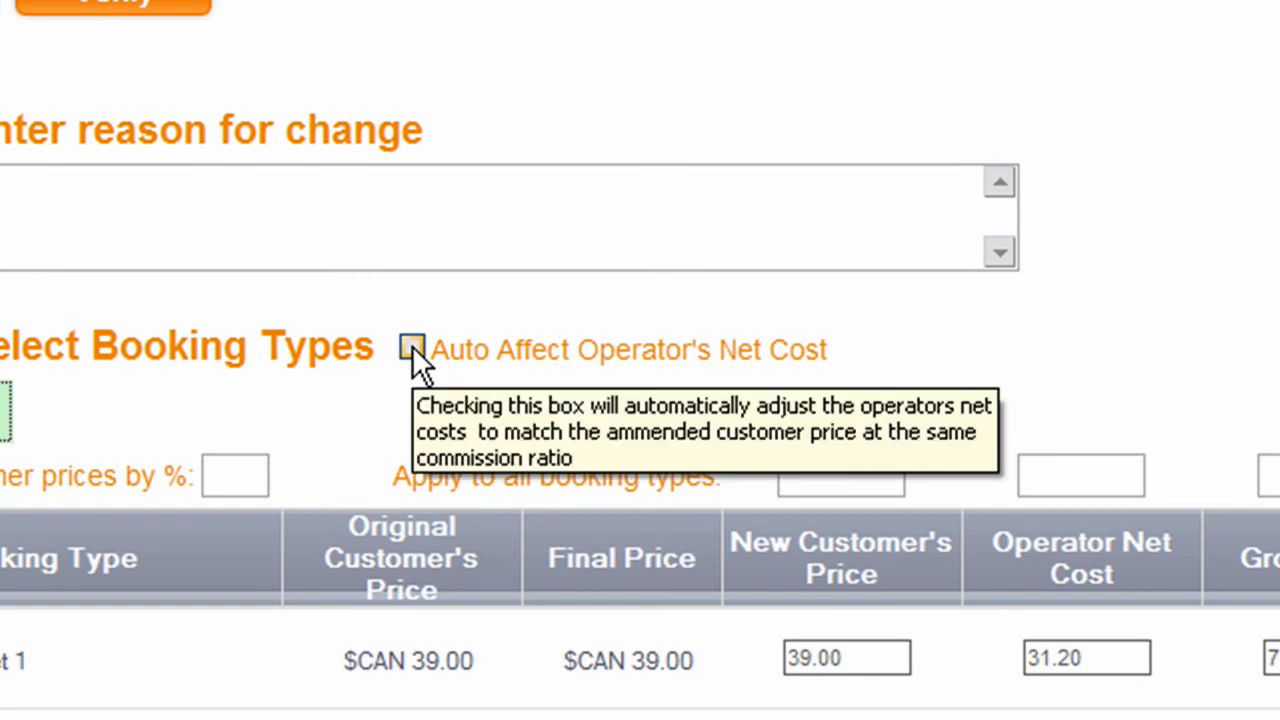
{"action": "left_click", "coordinate": [412, 345]}
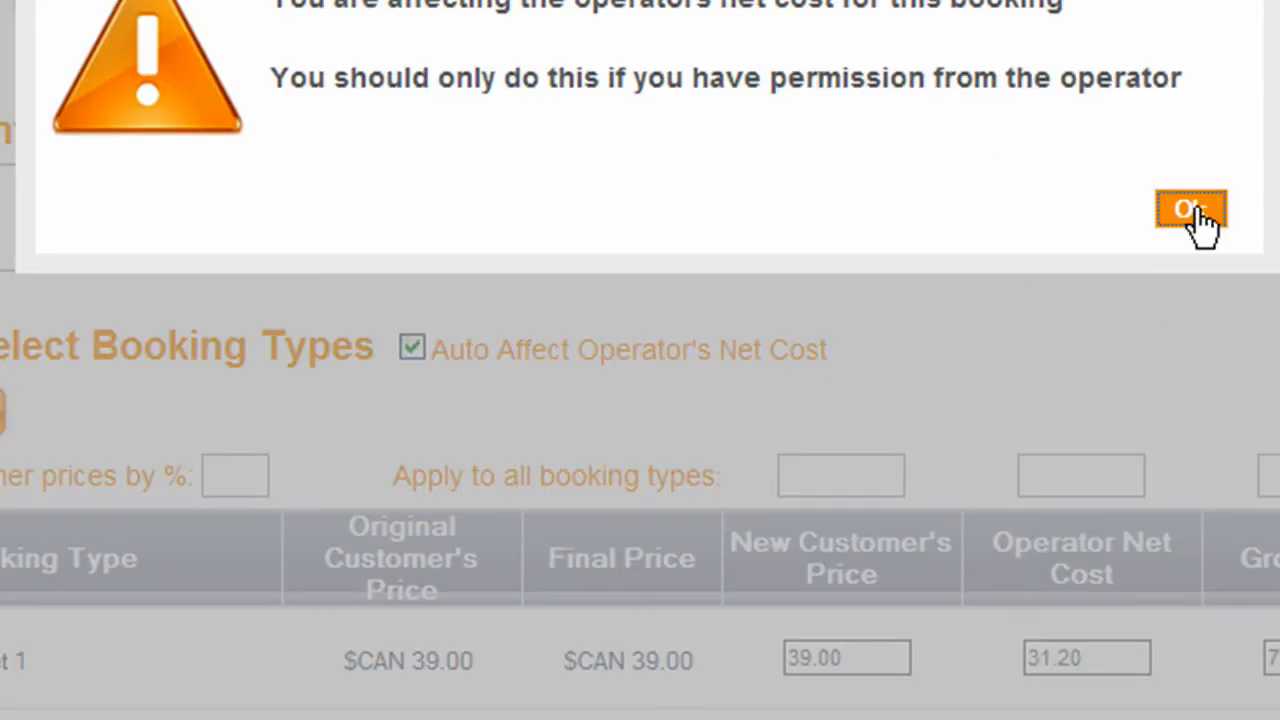
{"action": "left_click", "coordinate": [1196, 212]}
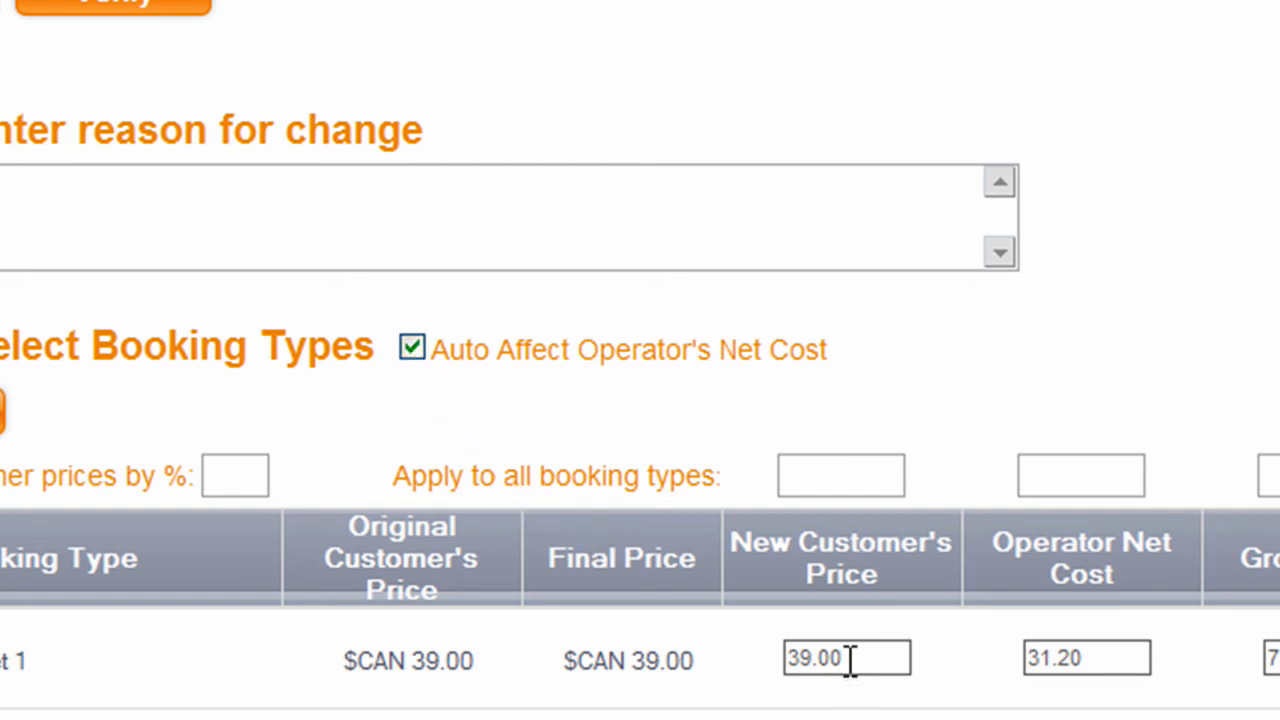
- Set Ticket 1's new customer's price to 18.50 and apply 18.50 to all booking types
{"action": "left_click_drag", "start_coordinate": [848, 664], "coordinate": [793, 648]}
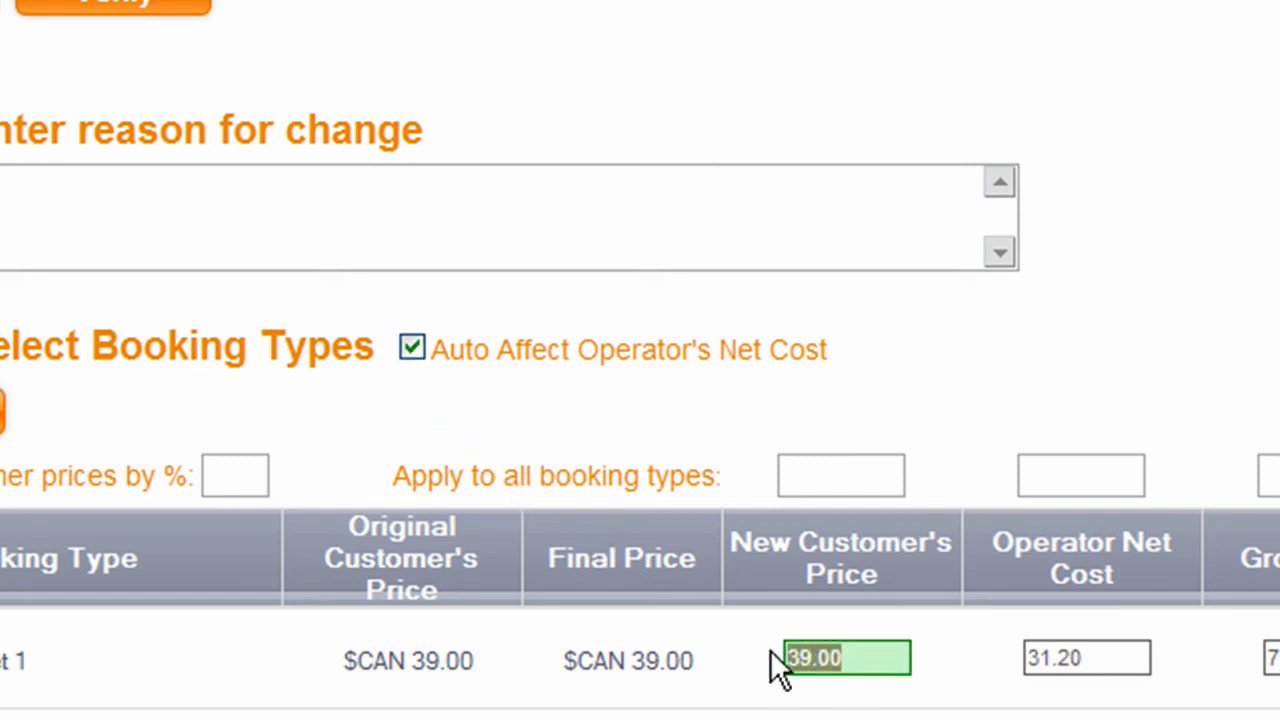
{"action": "type", "text": "18.50"}
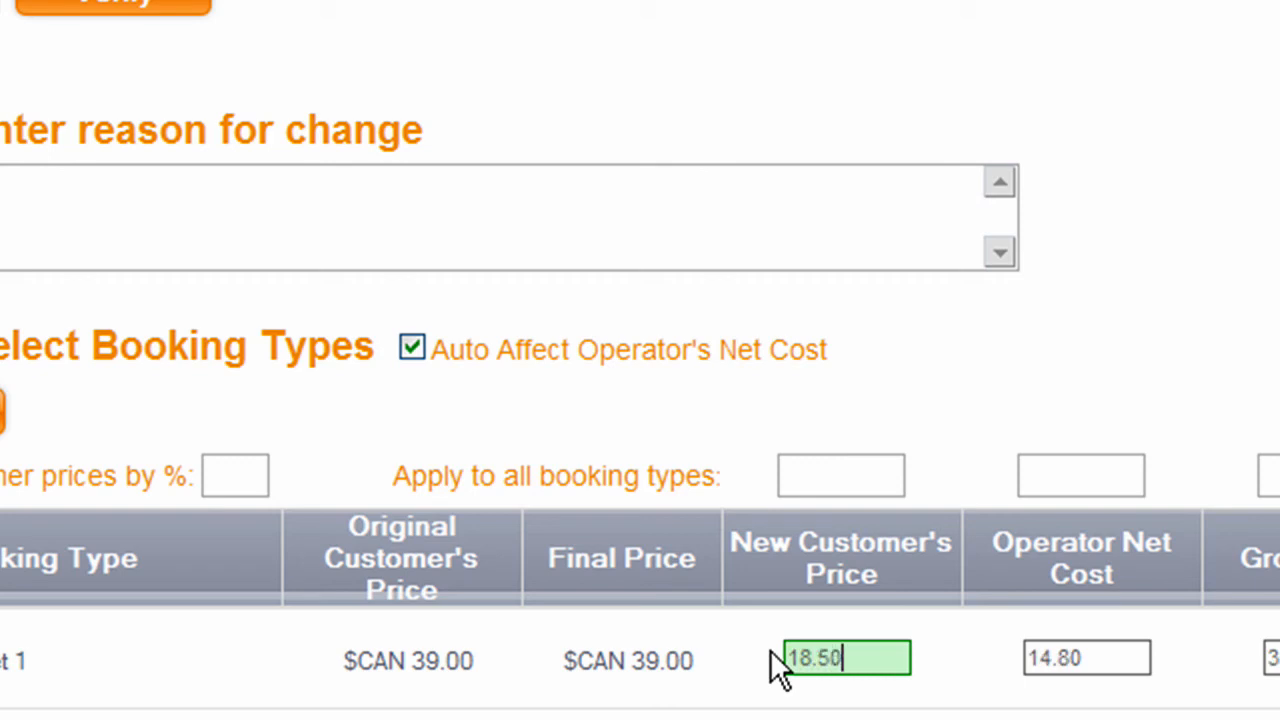
{"action": "left_click", "coordinate": [803, 471]}
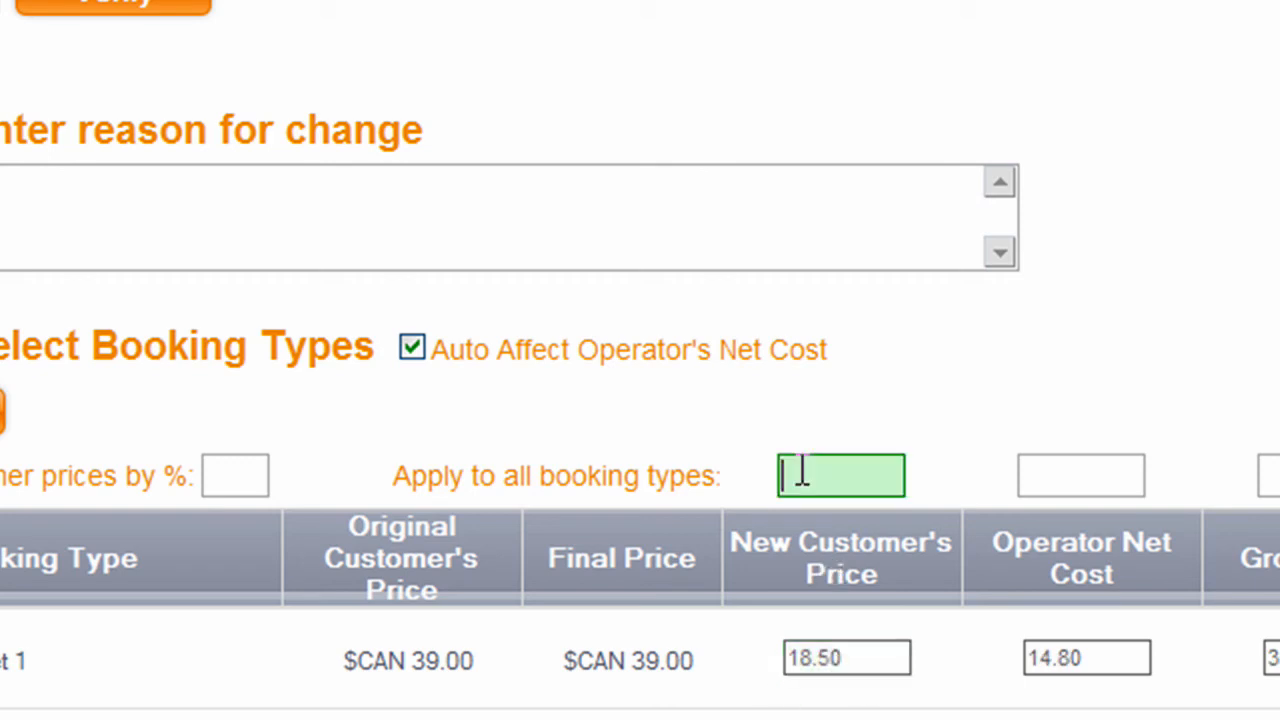
{"action": "type", "text": "18.50"}
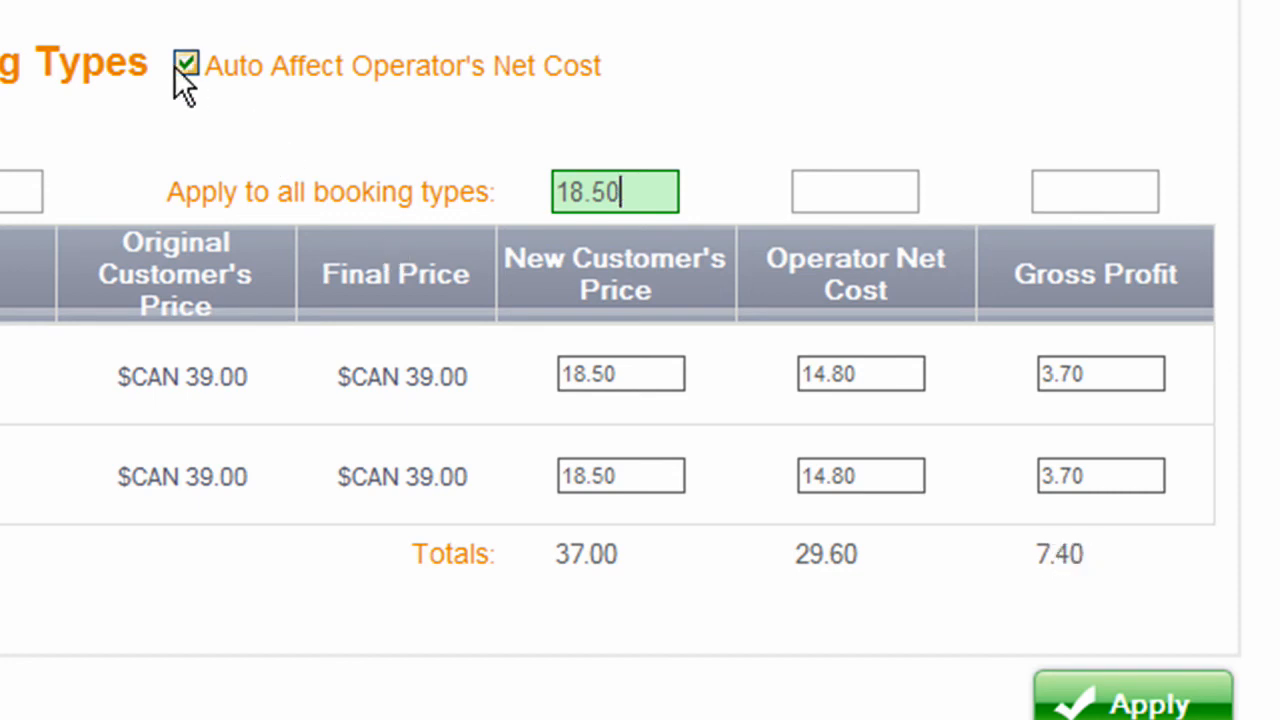
- Turn Auto Affect Operator's Net Cost off and back on, acknowledging the operator permission warning
{"action": "mouse_move", "coordinate": [194, 63]}
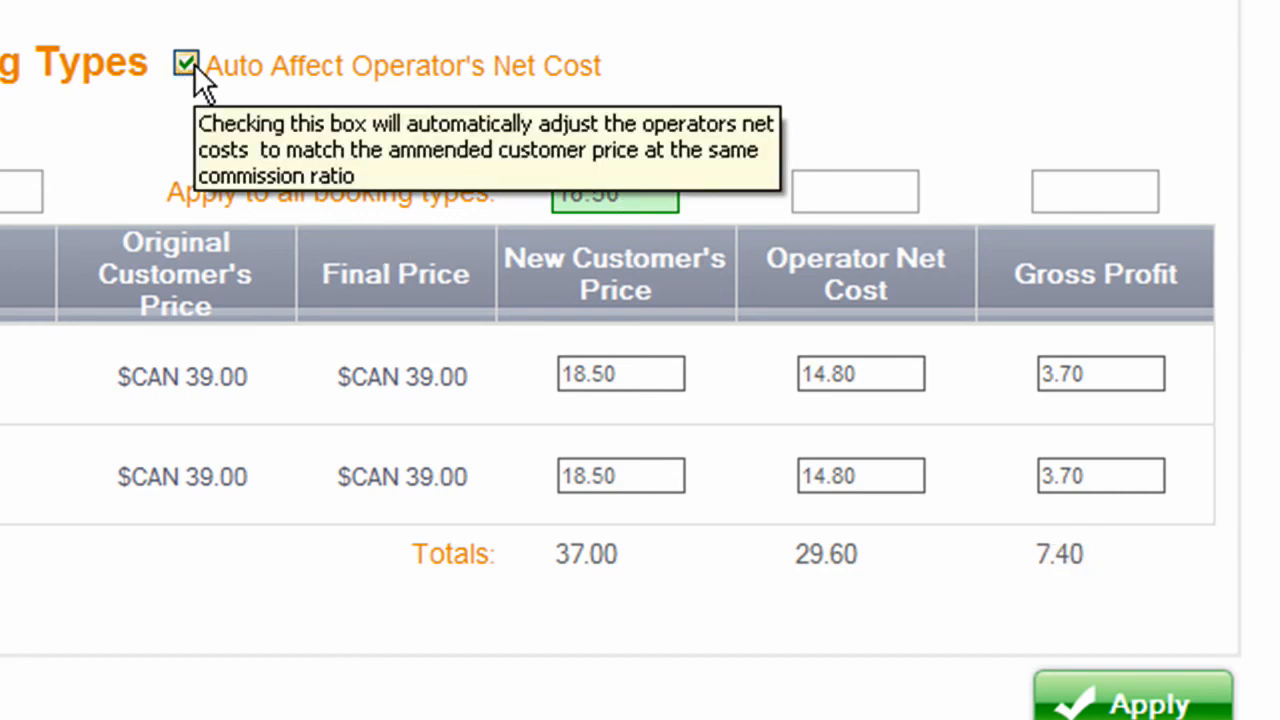
{"action": "left_click", "coordinate": [189, 68]}
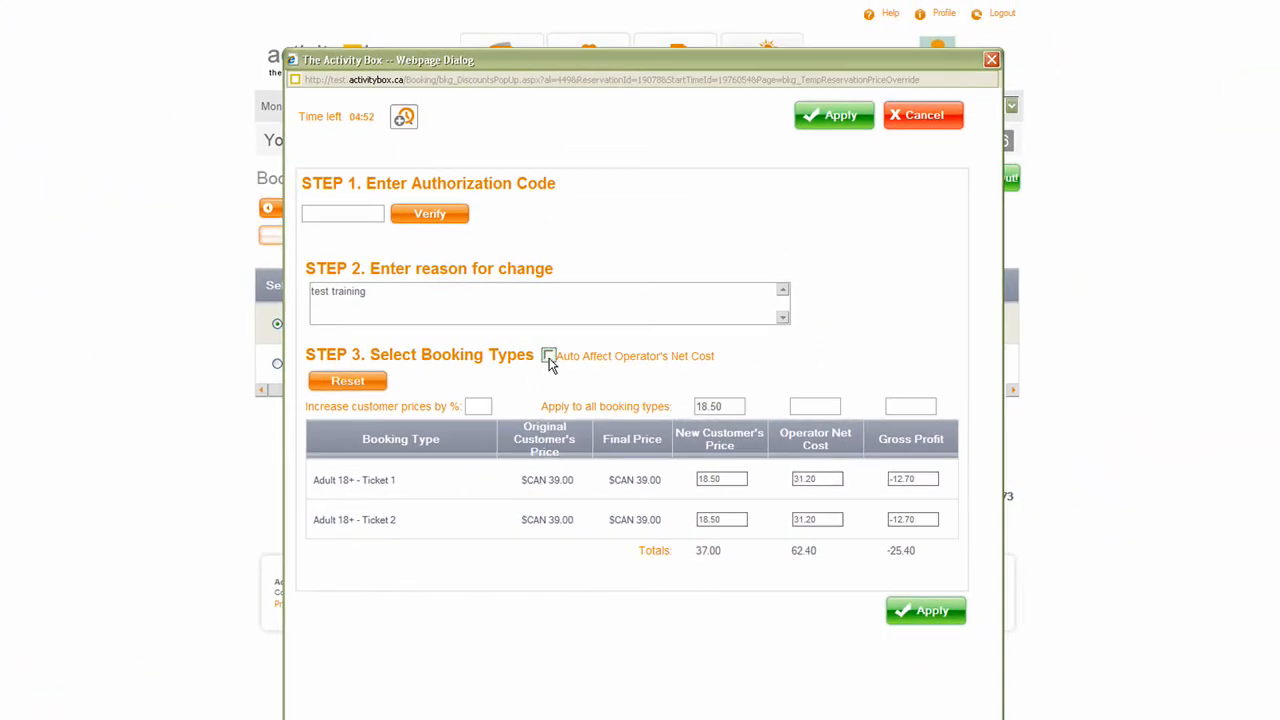
{"action": "left_click", "coordinate": [549, 357]}
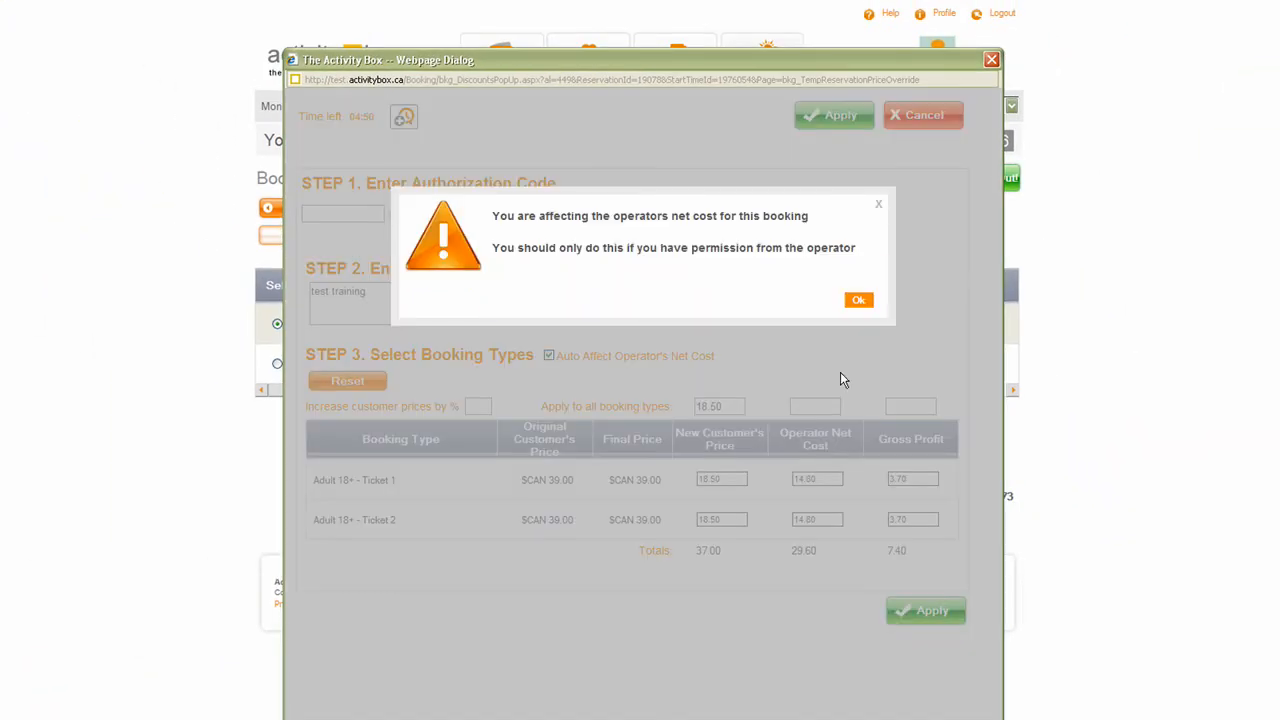
{"action": "left_click", "coordinate": [860, 302]}
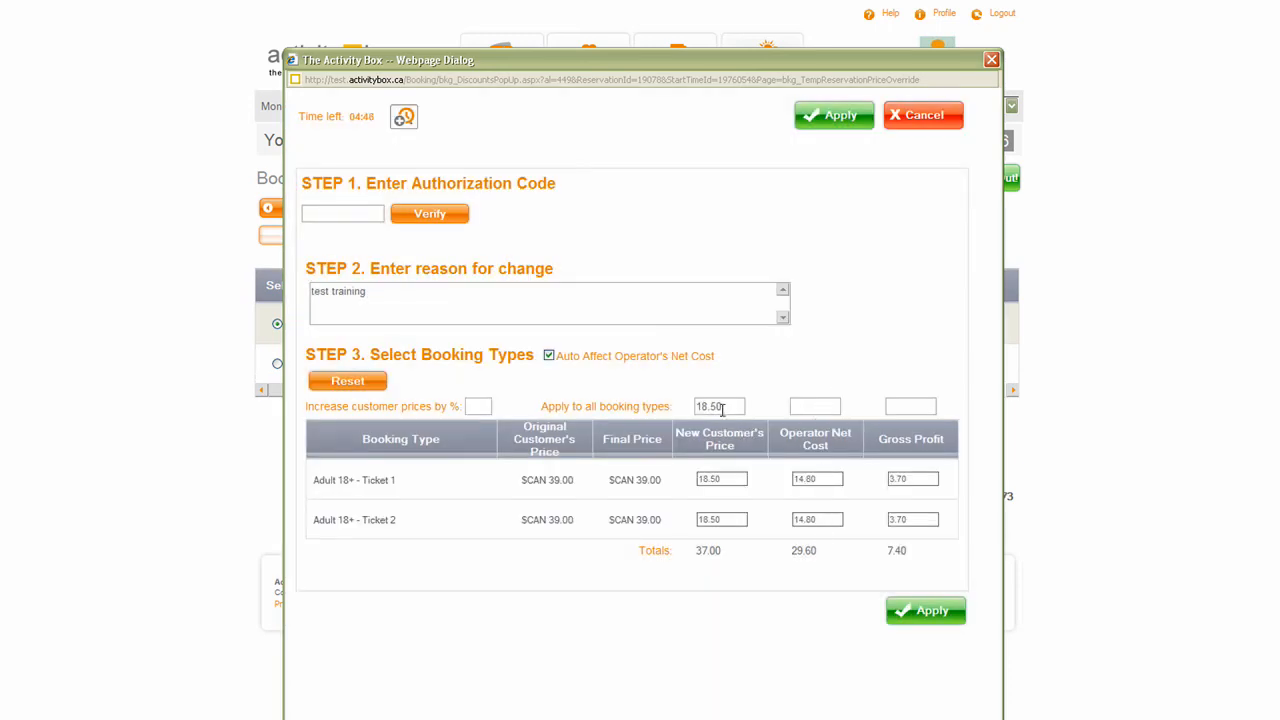
- Reset the prices and apply a price override with a new customer's price of 20 for all booking types
{"action": "left_click_drag", "start_coordinate": [722, 407], "coordinate": [697, 410]}
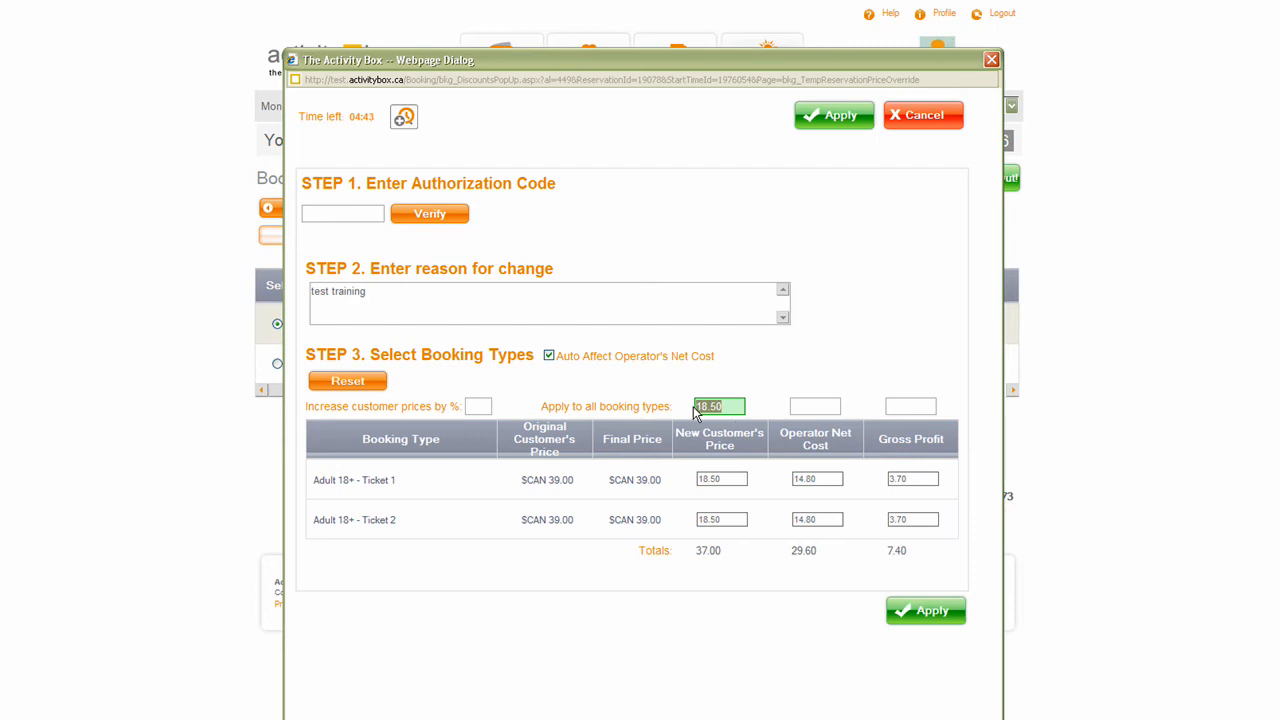
{"action": "left_click", "coordinate": [360, 383]}
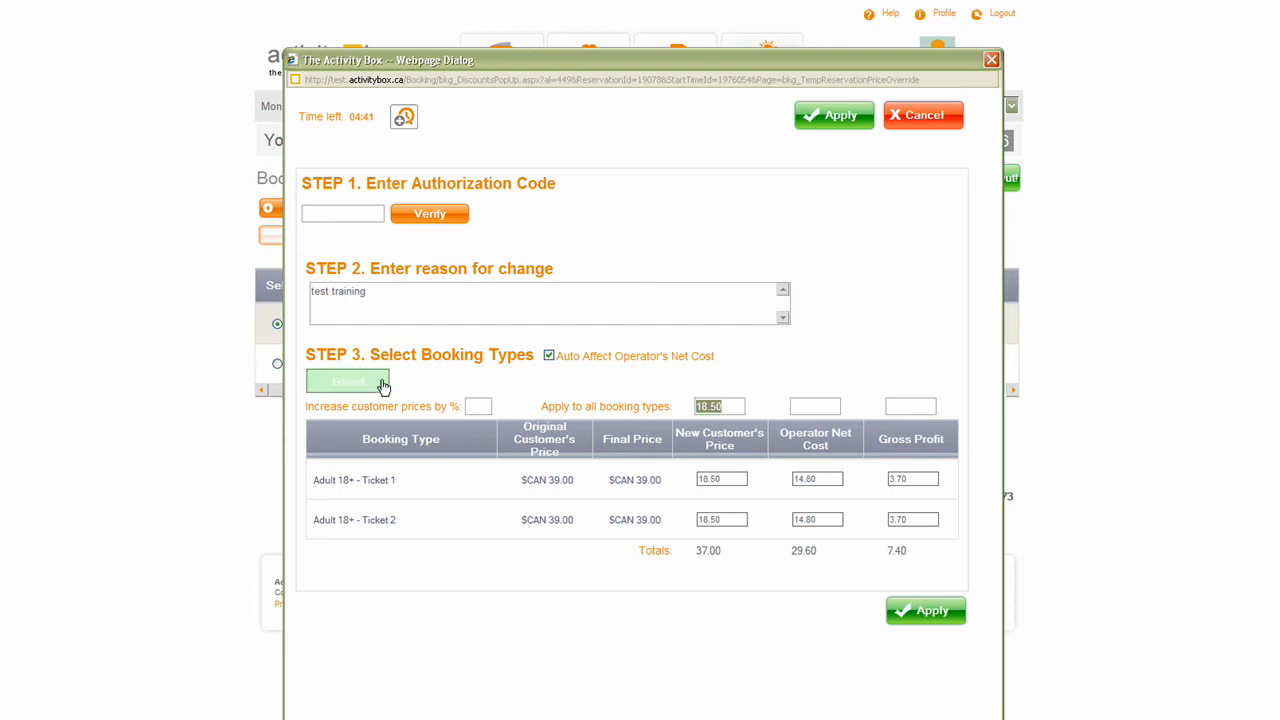
{"action": "left_click", "coordinate": [701, 405]}
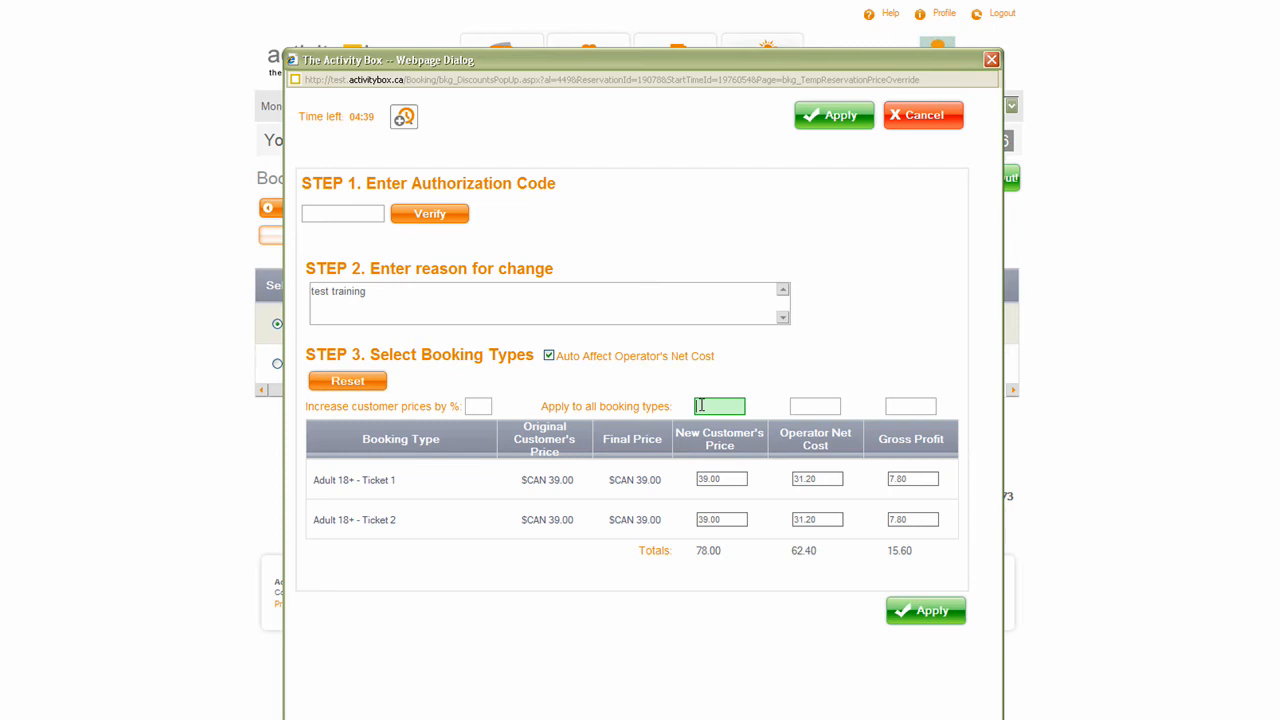
{"action": "type", "text": "20"}
{"action": "left_click", "coordinate": [912, 616]}
{"action": "left_click", "coordinate": [610, 445]}
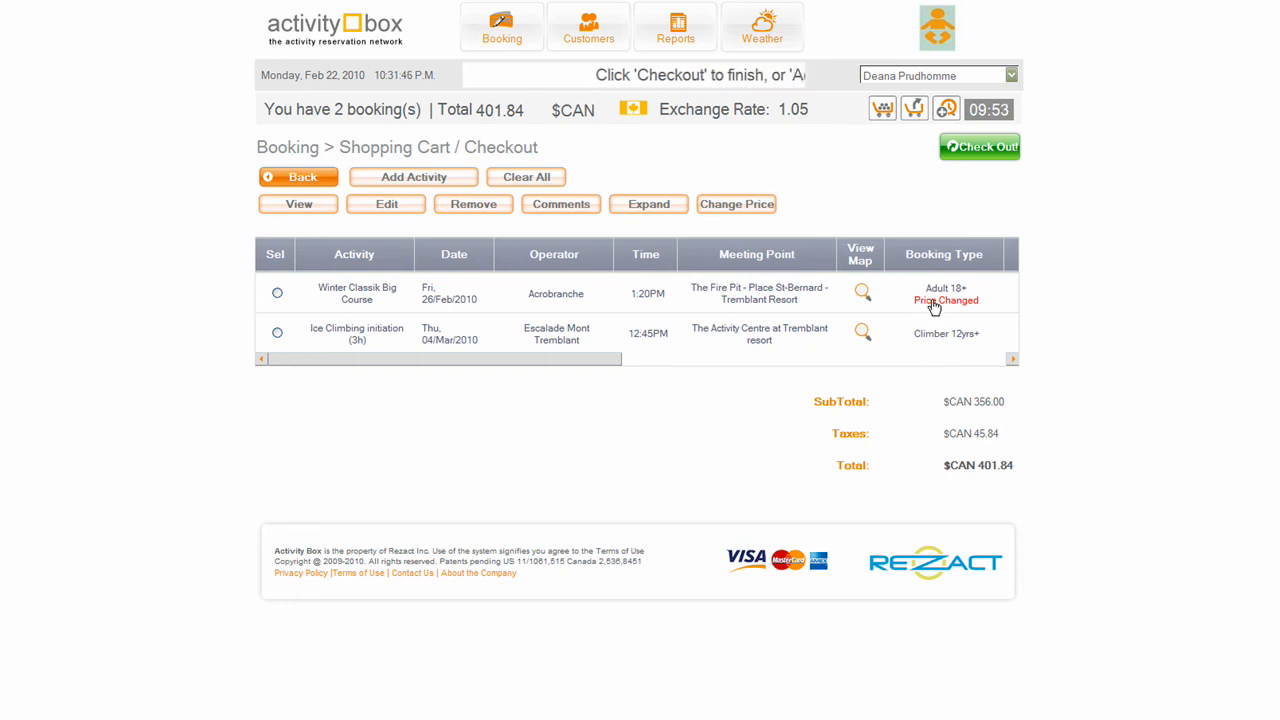
- Confirm the removal of the discount applied to Adult 18+ Ticket 1 and acknowledge the message
{"action": "scroll", "coordinate": [570, 333], "scroll_direction": "up", "scroll_amount": 1}
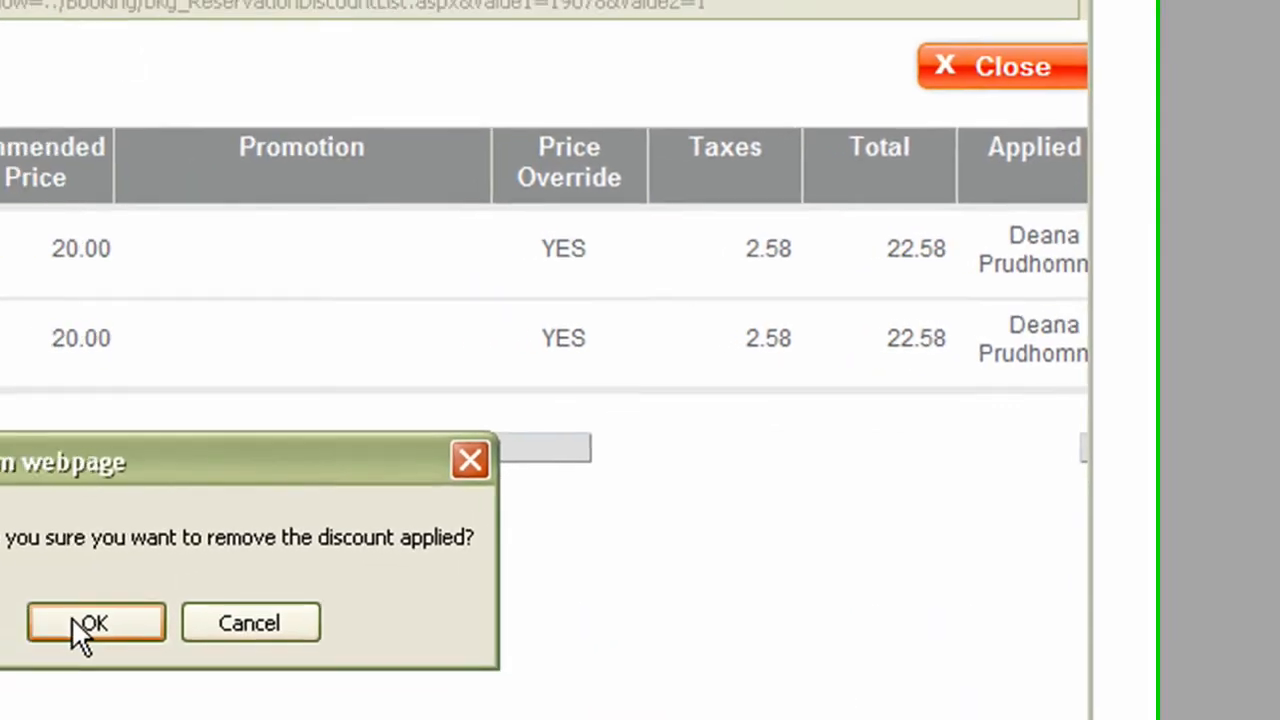
{"action": "left_click", "coordinate": [10, 646]}
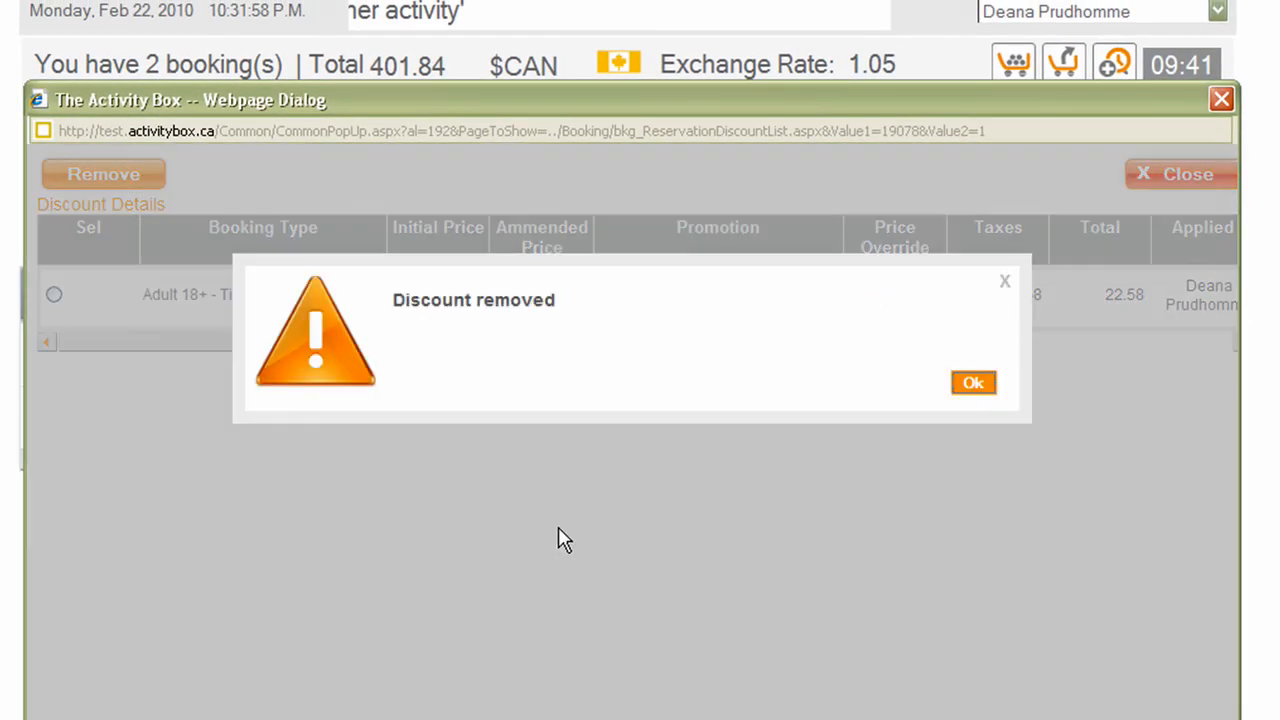
{"action": "left_click", "coordinate": [972, 384]}
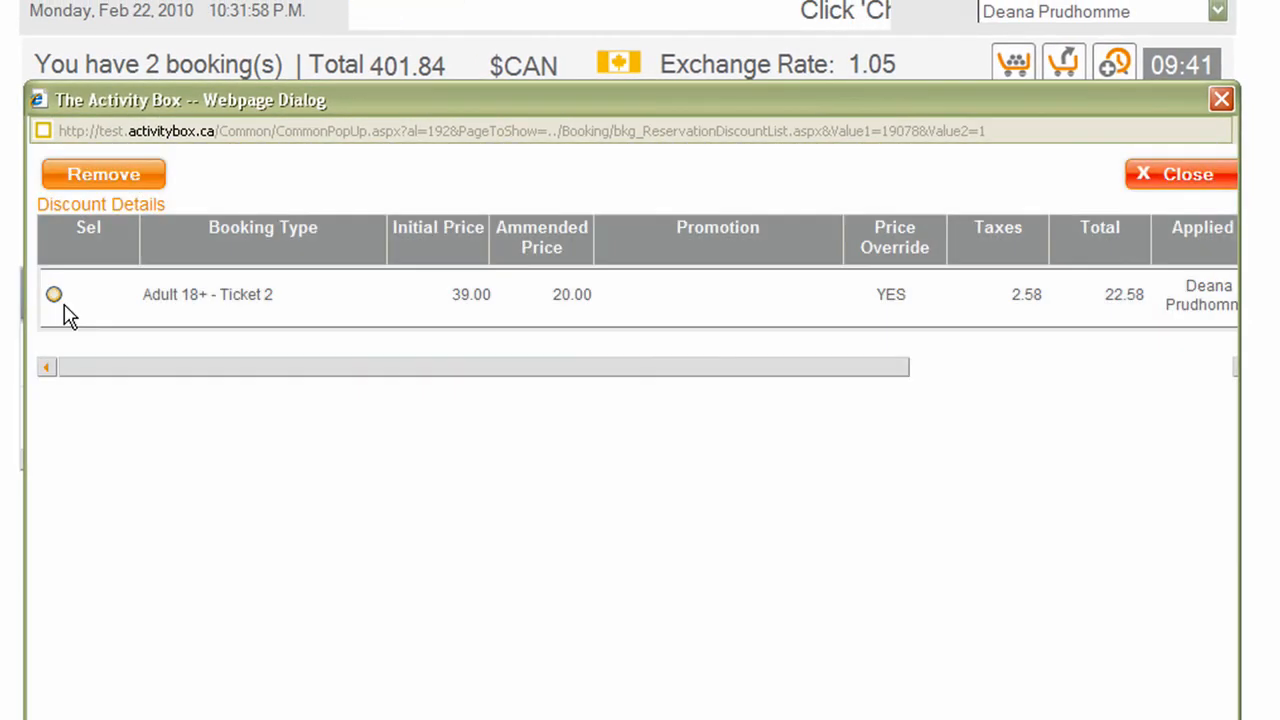
- Remove the discount applied to Adult 18+ Ticket 2 and close the discount details
{"action": "left_click", "coordinate": [54, 294]}
{"action": "left_click", "coordinate": [100, 176]}
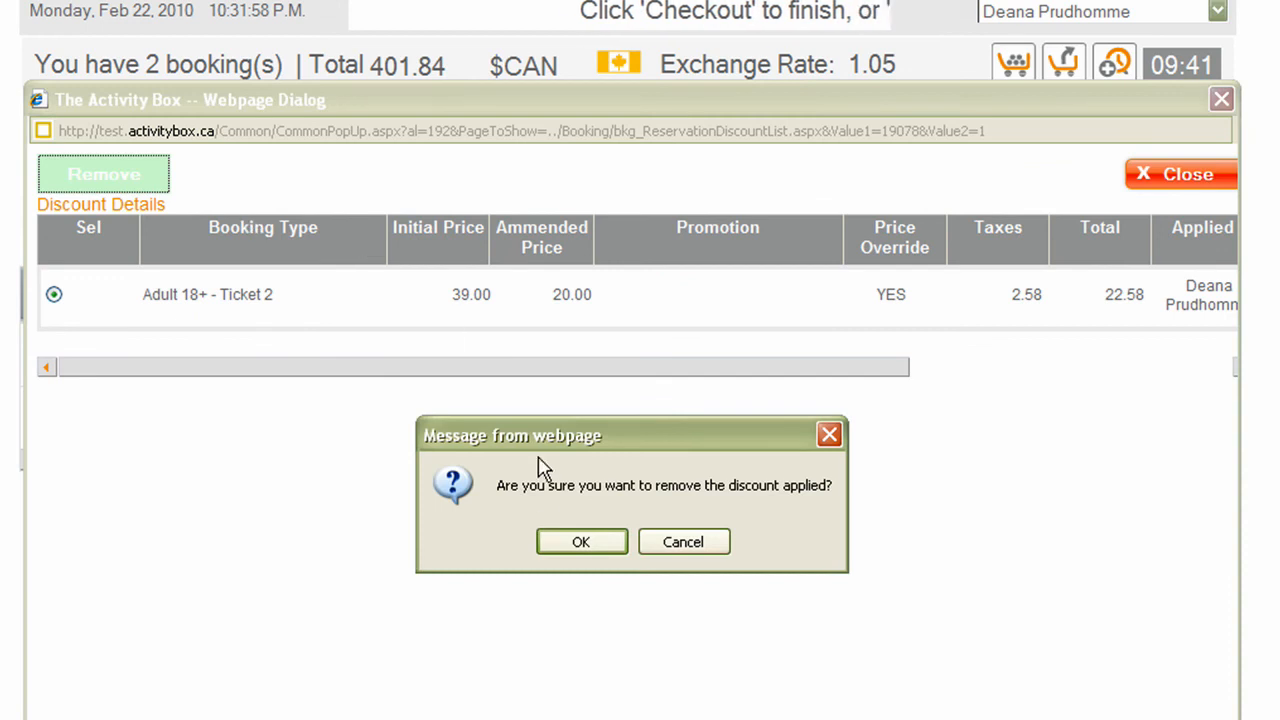
{"action": "left_click", "coordinate": [578, 545]}
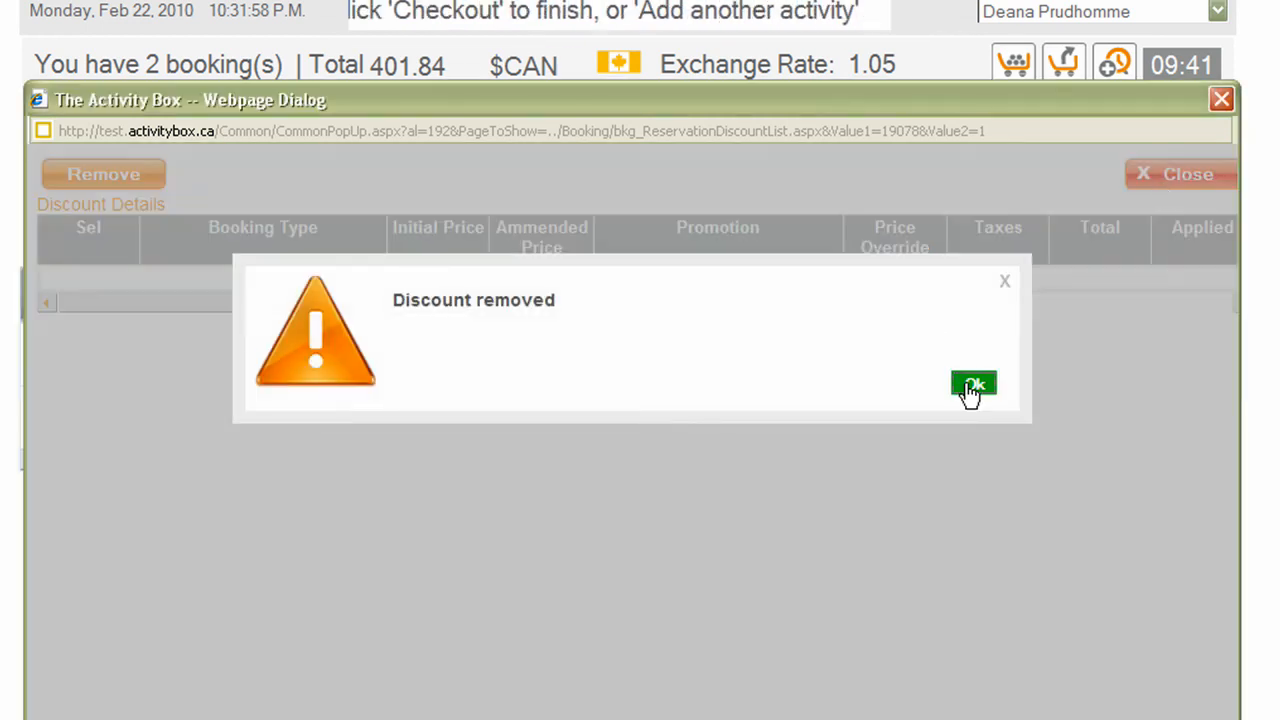
{"action": "left_click", "coordinate": [971, 387]}
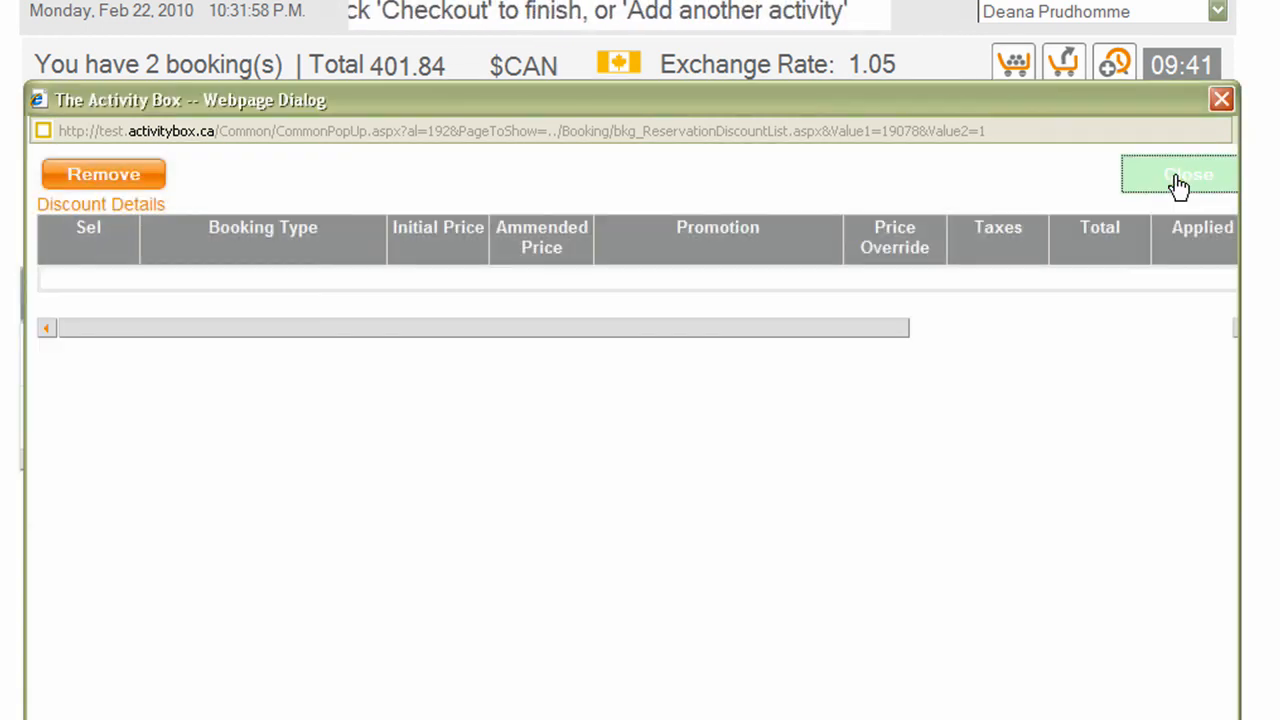
{"action": "left_click", "coordinate": [1183, 177]}
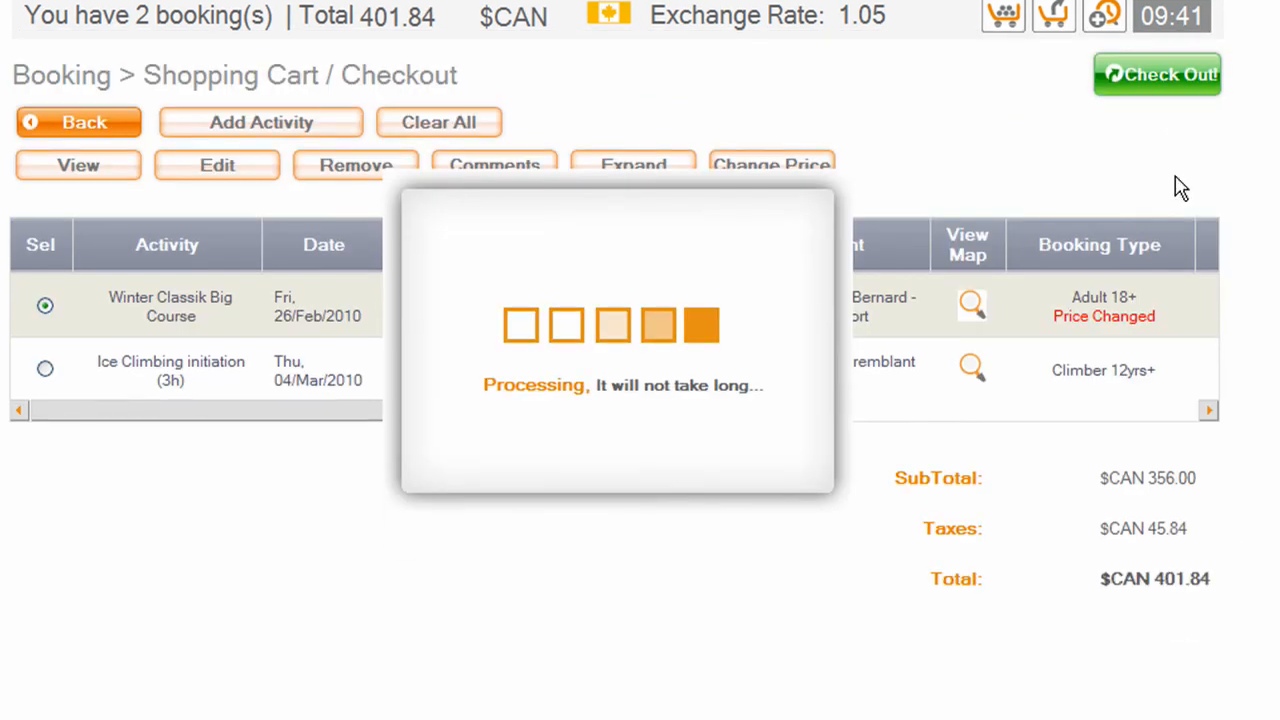